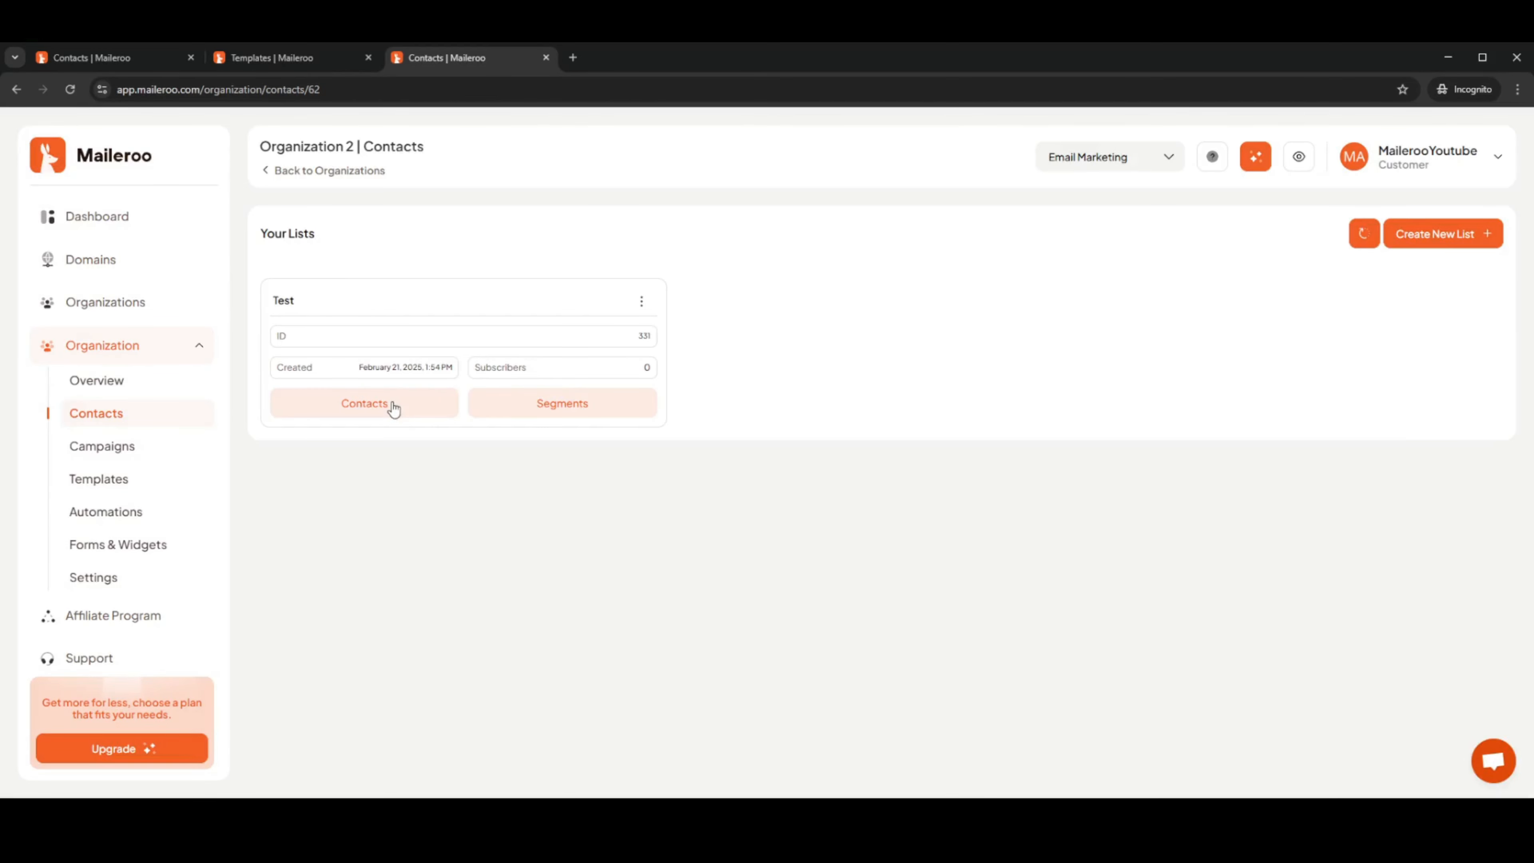
# Open the Test list's Import dialog, try Copy Paste, then set the method back to Upload CSV
pyautogui.click(641, 301)
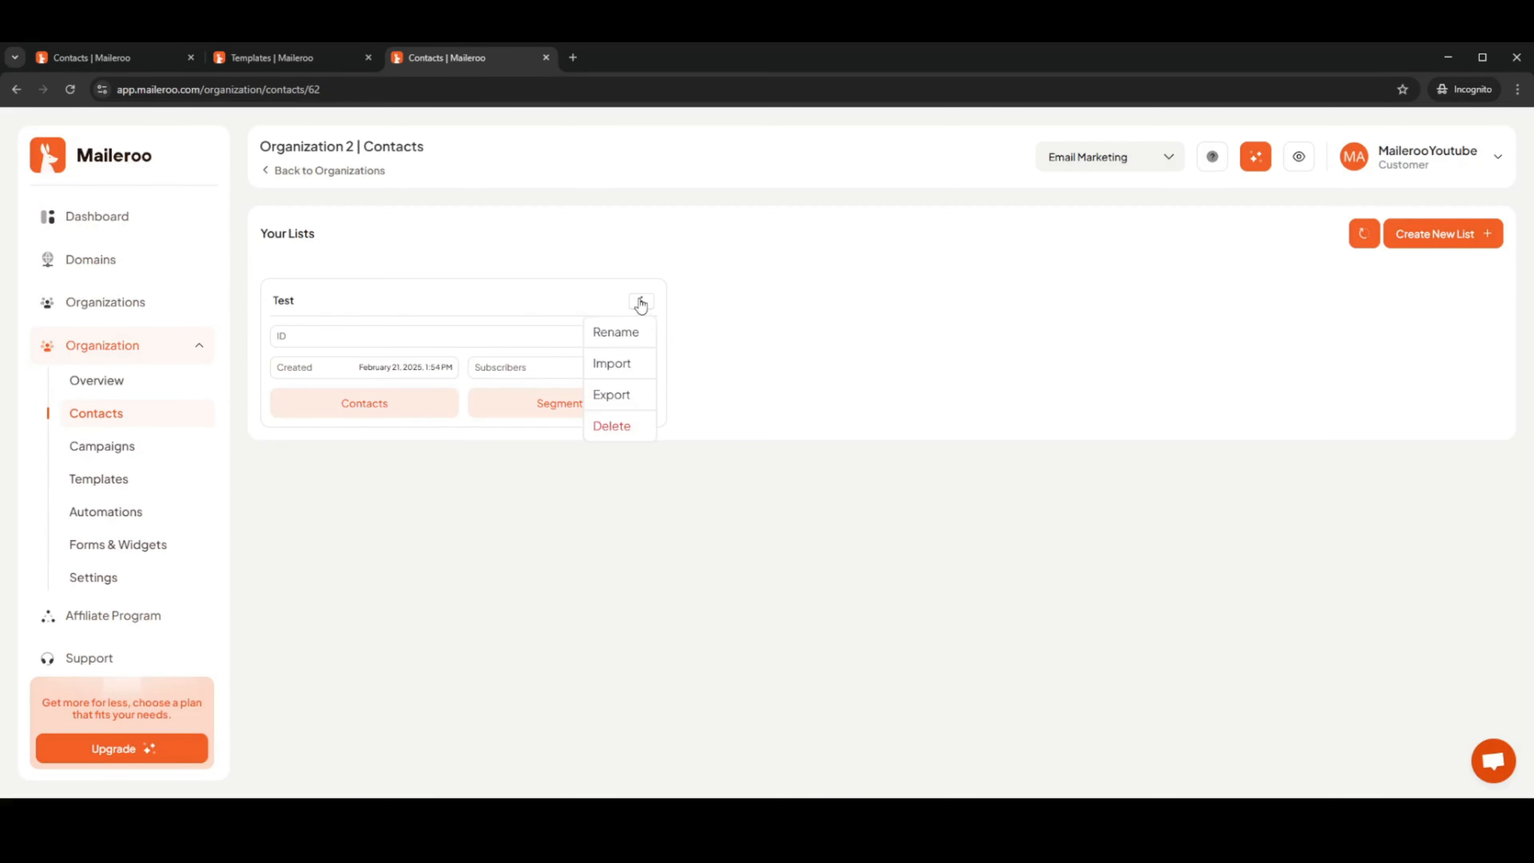
pyautogui.click(614, 365)
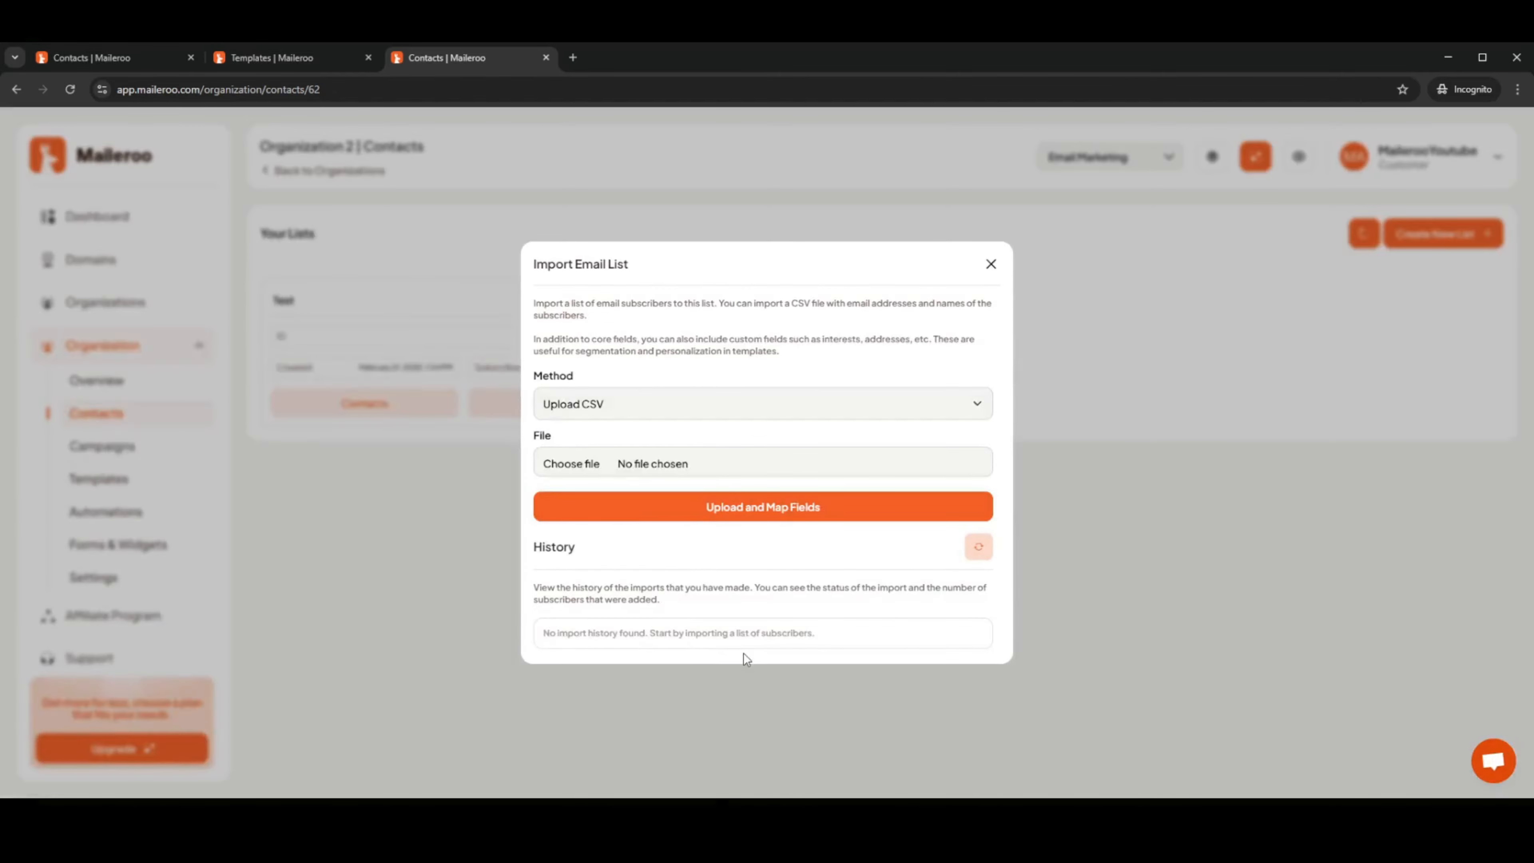
pyautogui.click(717, 417)
pyautogui.click(618, 449)
pyautogui.click(625, 393)
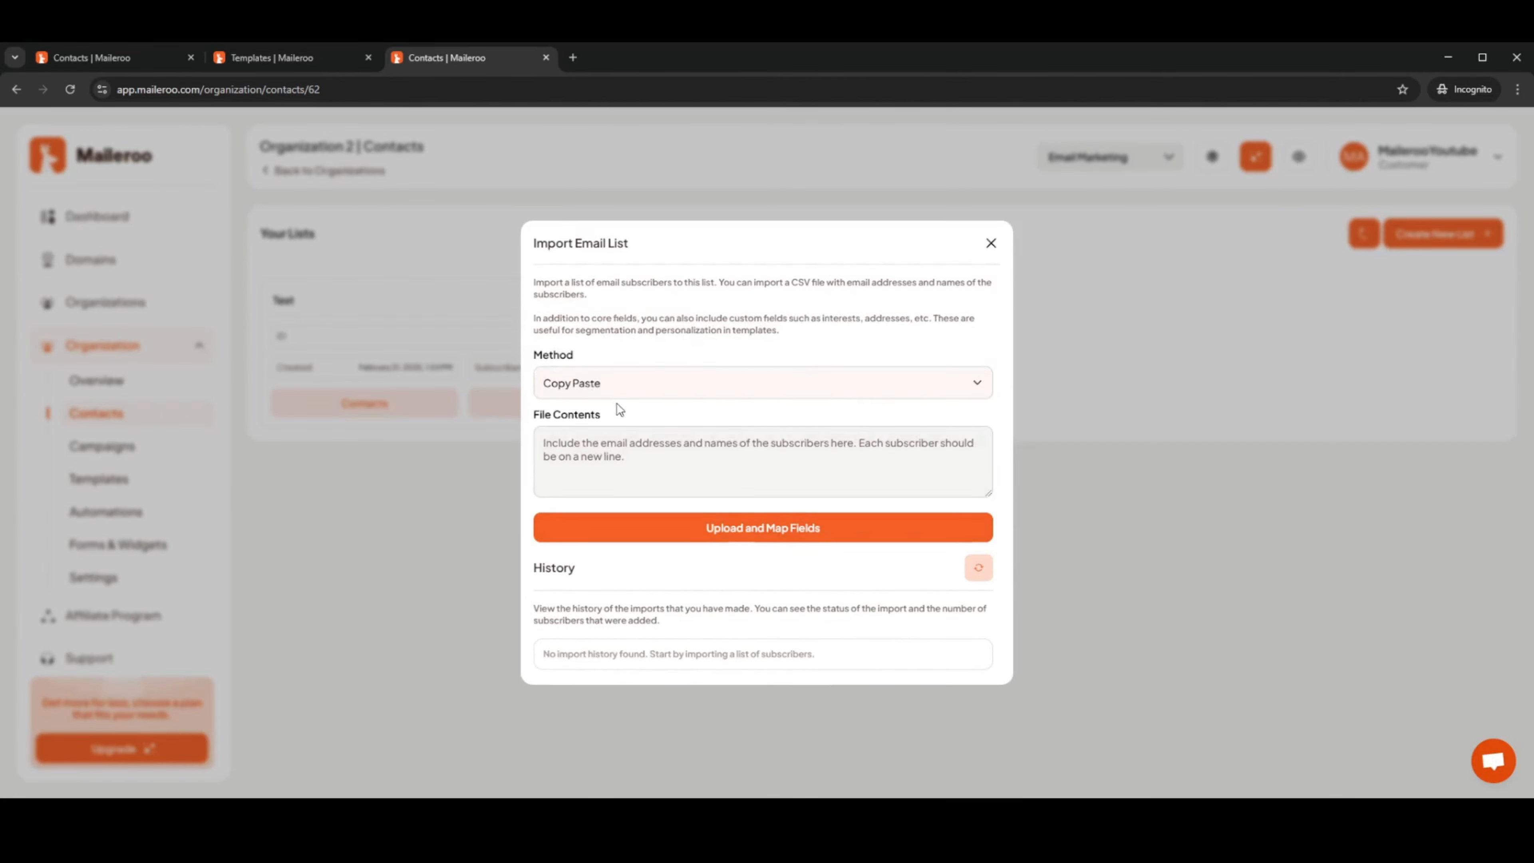
pyautogui.click(614, 406)
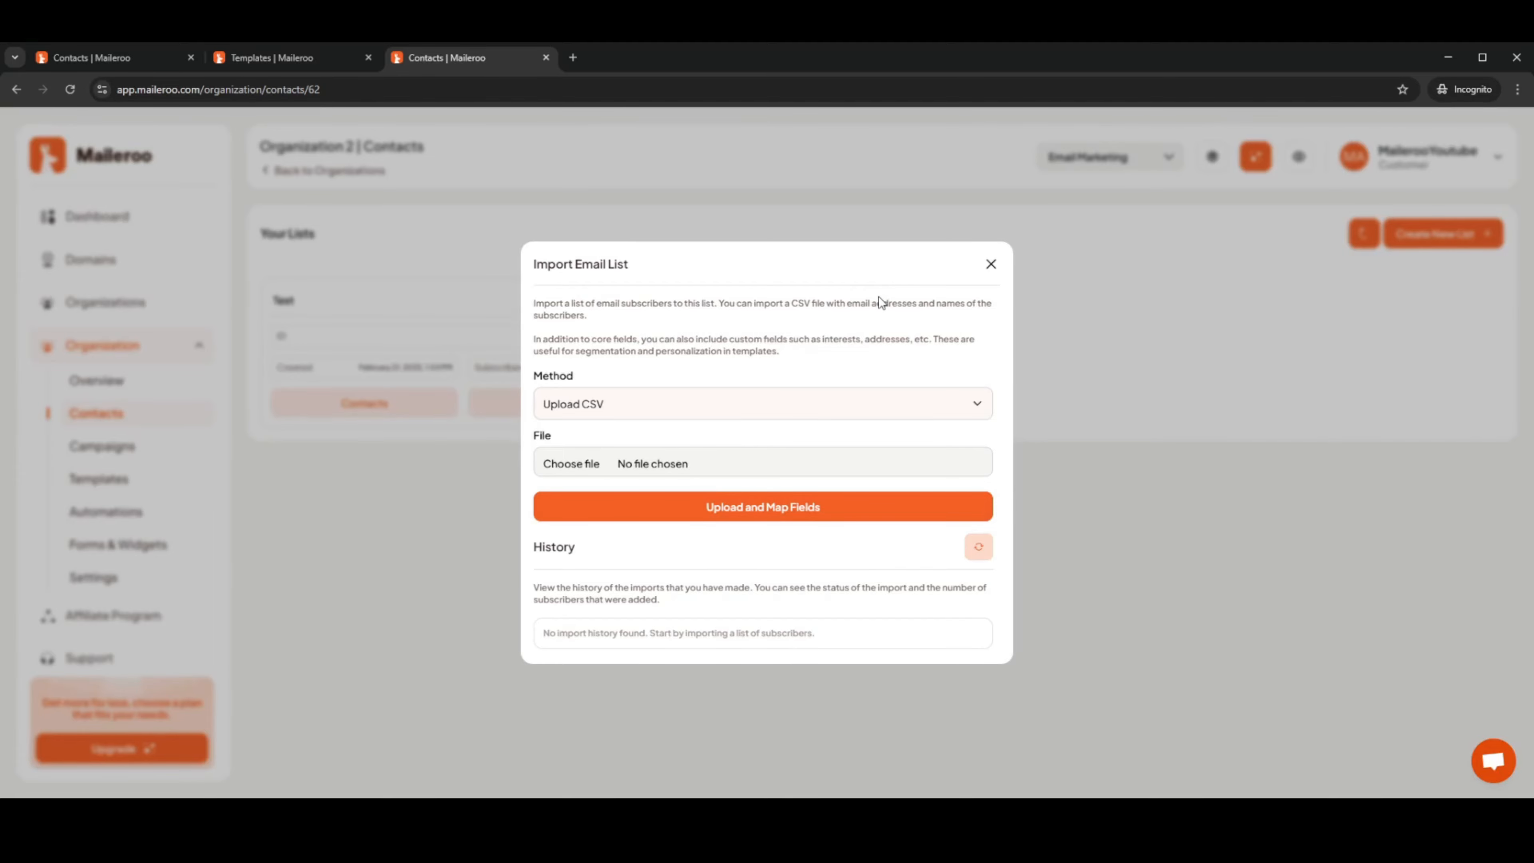
# Close the Import dialog and open the Add Contact form for the Test list
pyautogui.click(994, 271)
pyautogui.click(642, 301)
pyautogui.click(657, 327)
# Enter the subscriber's name and e-mail address, keep status Subscribed, and save the contact
pyautogui.click(658, 327)
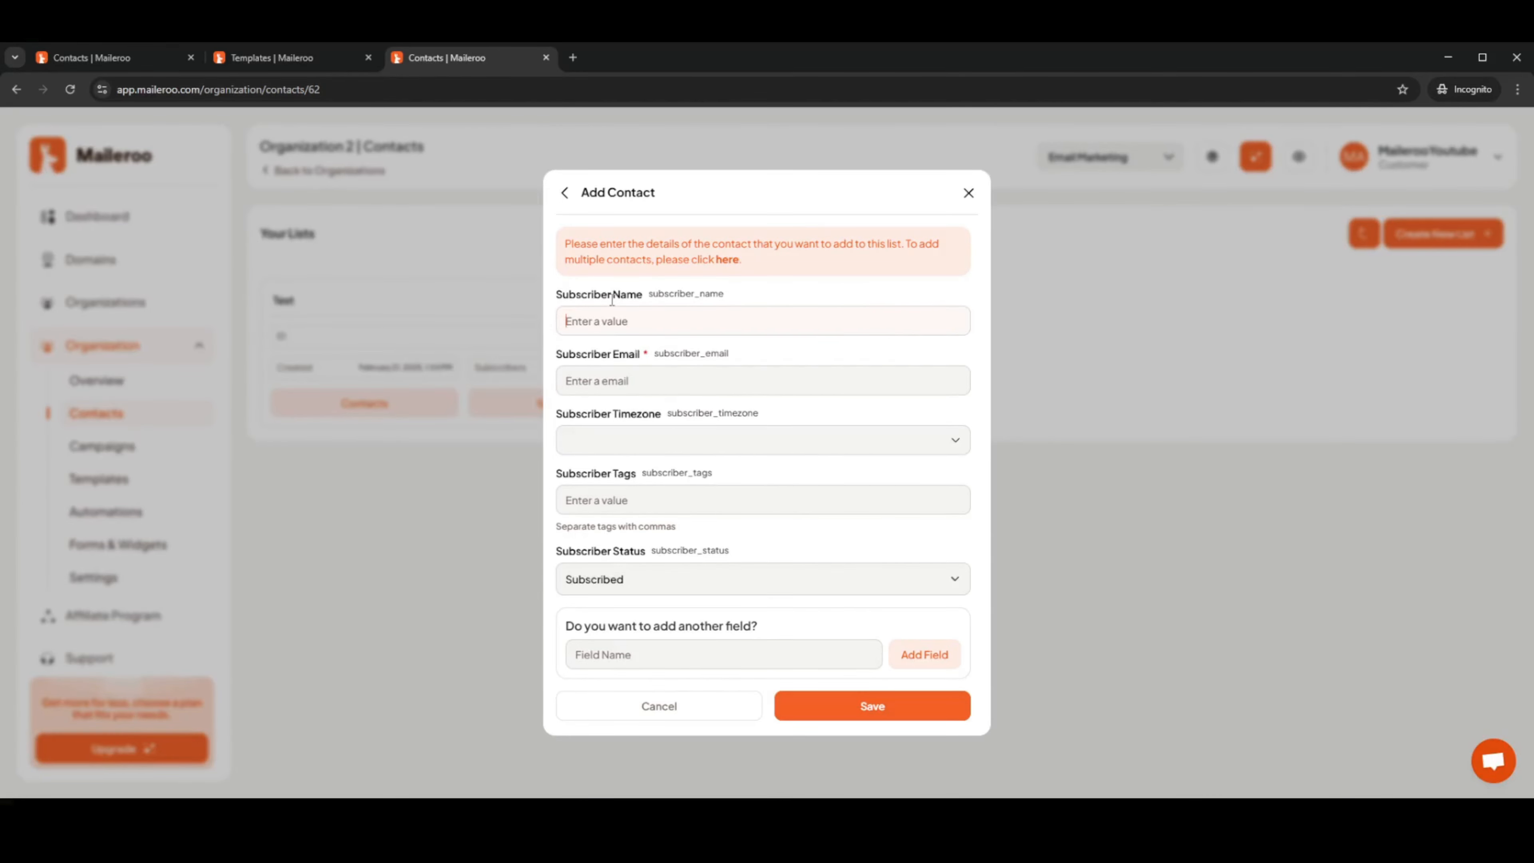
pyautogui.write('Maileroo Youtube')
pyautogui.click(657, 380)
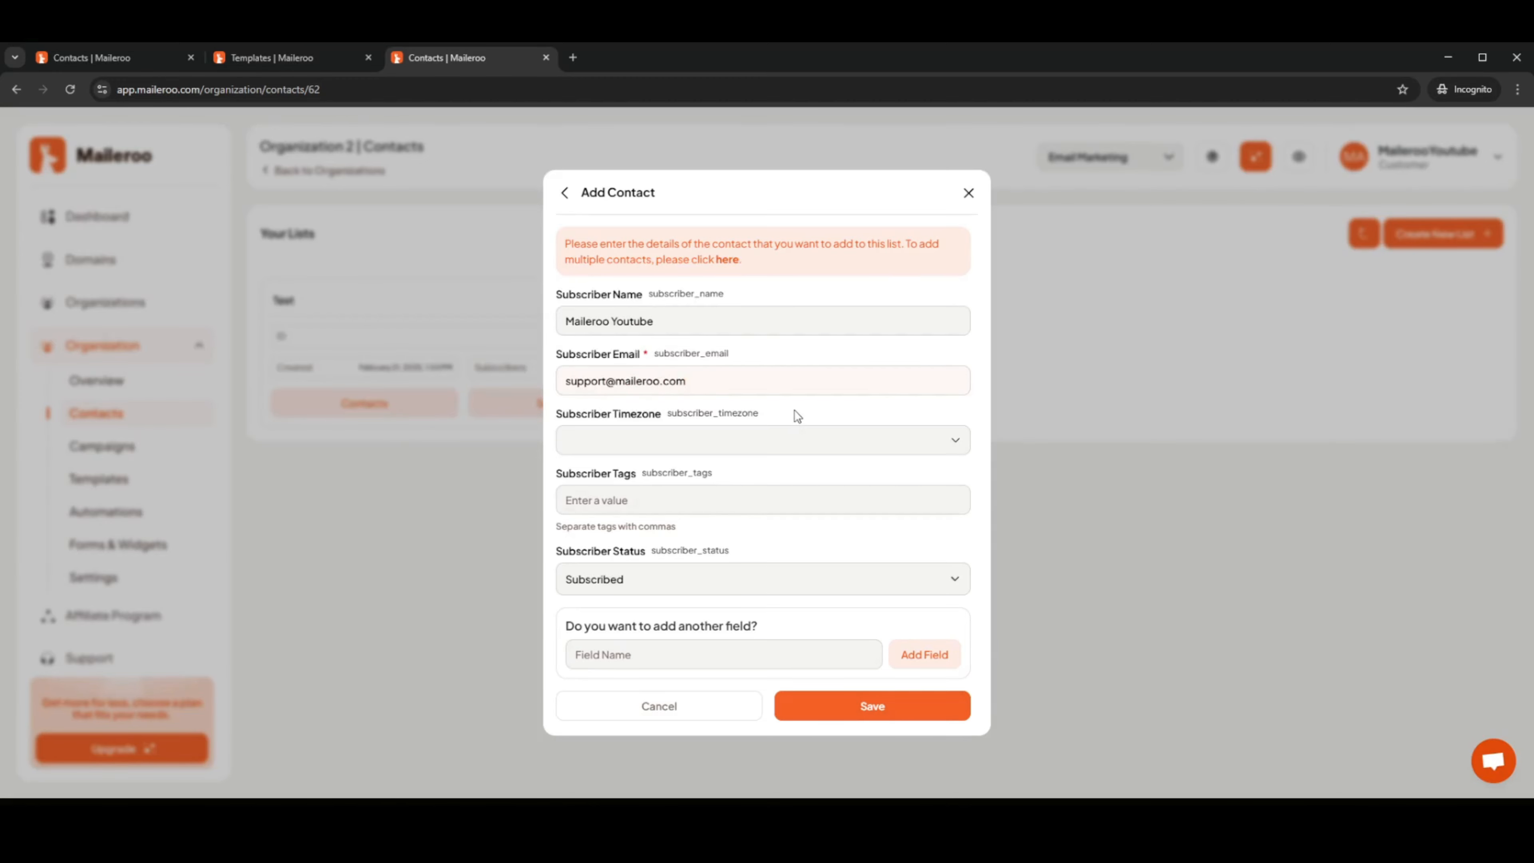
pyautogui.click(797, 419)
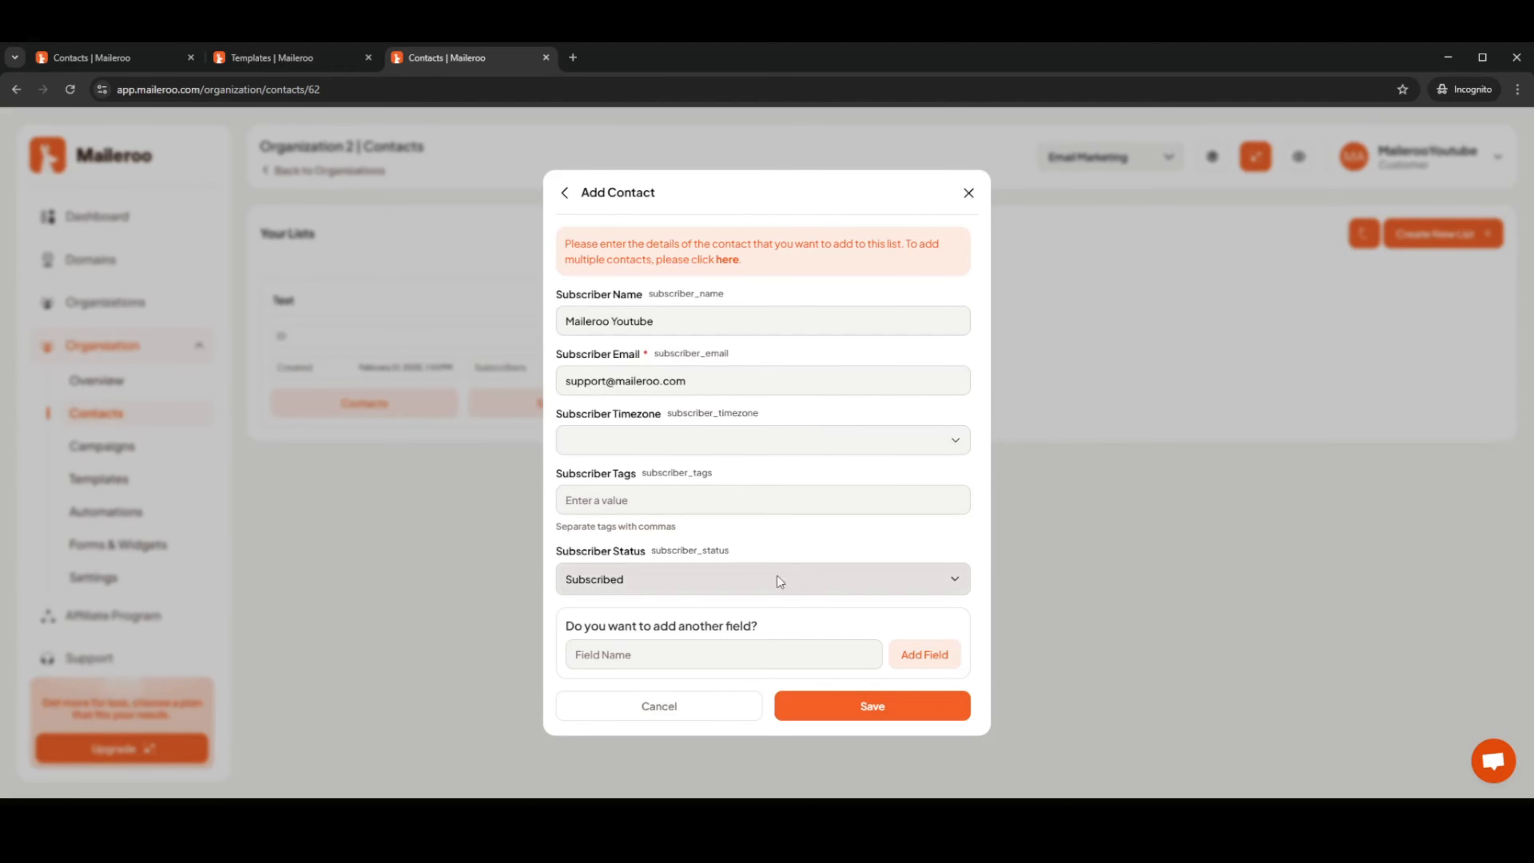
pyautogui.click(849, 708)
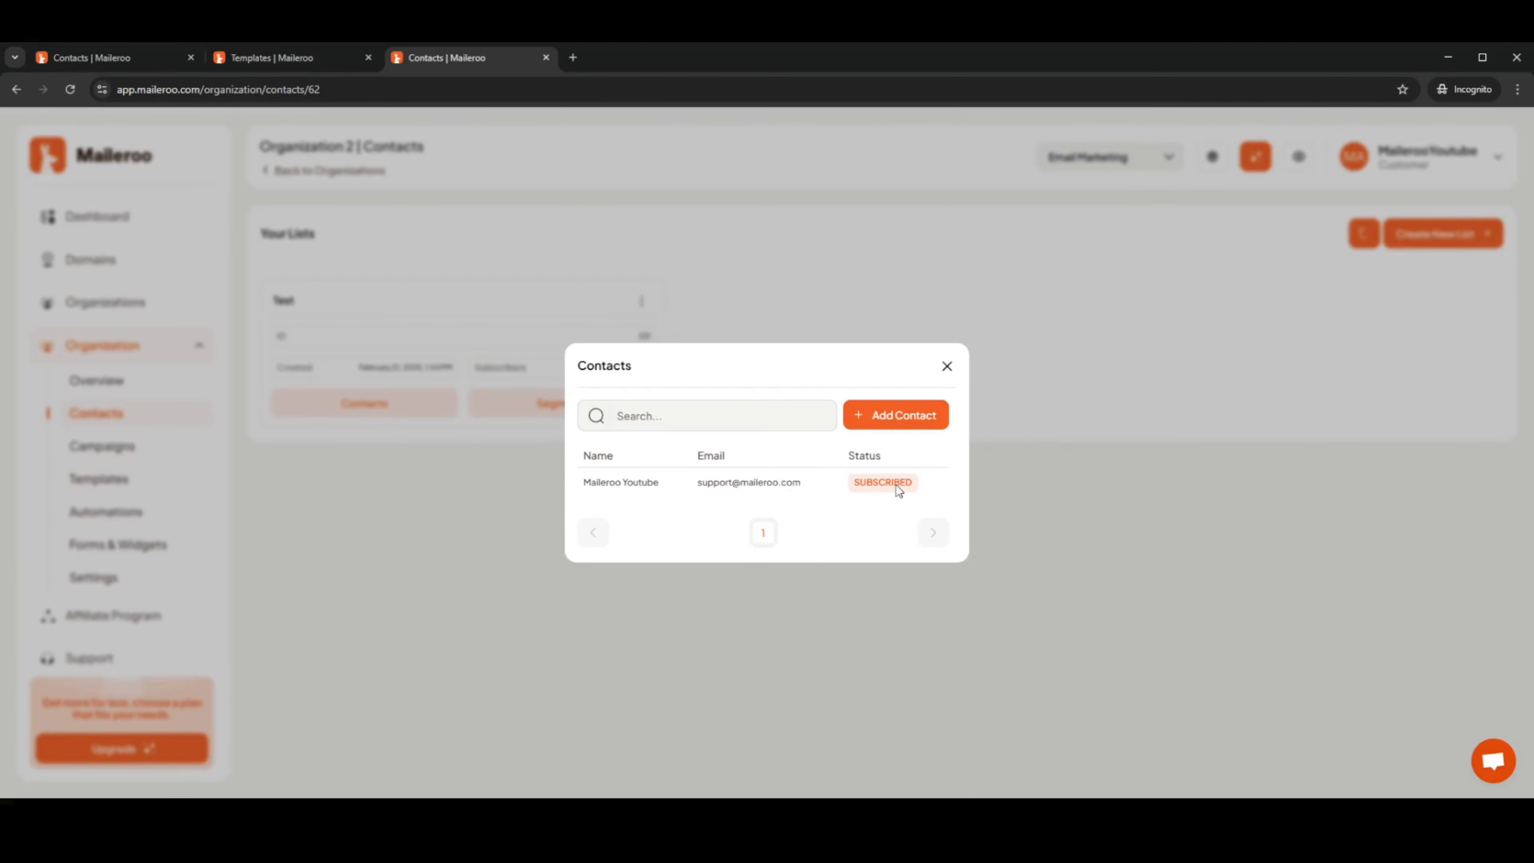
# Close the Test list's Contacts dialog and go to the Campaigns page
pyautogui.click(946, 367)
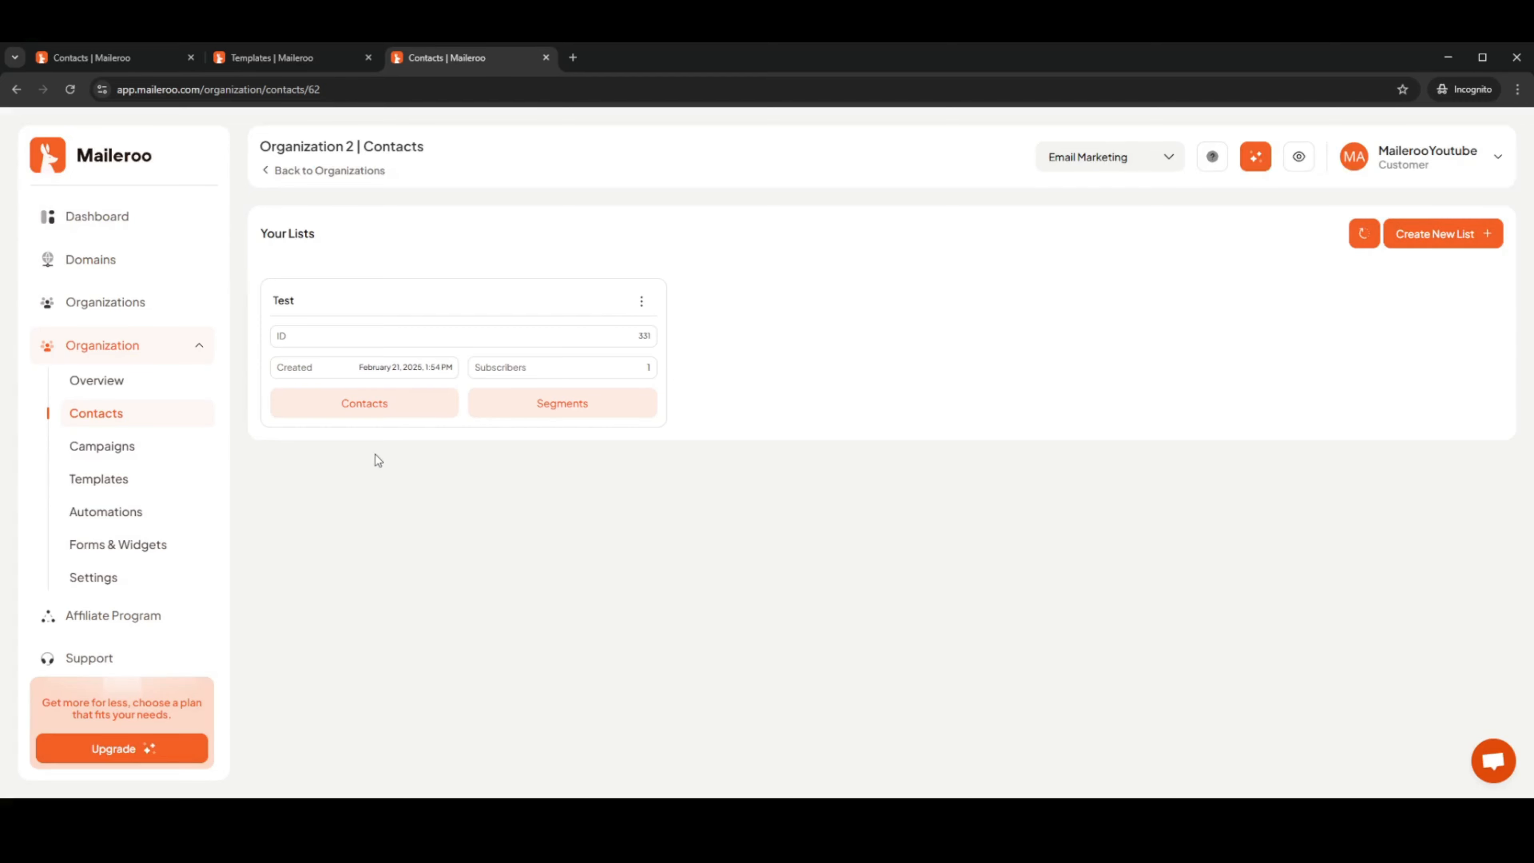
pyautogui.click(108, 455)
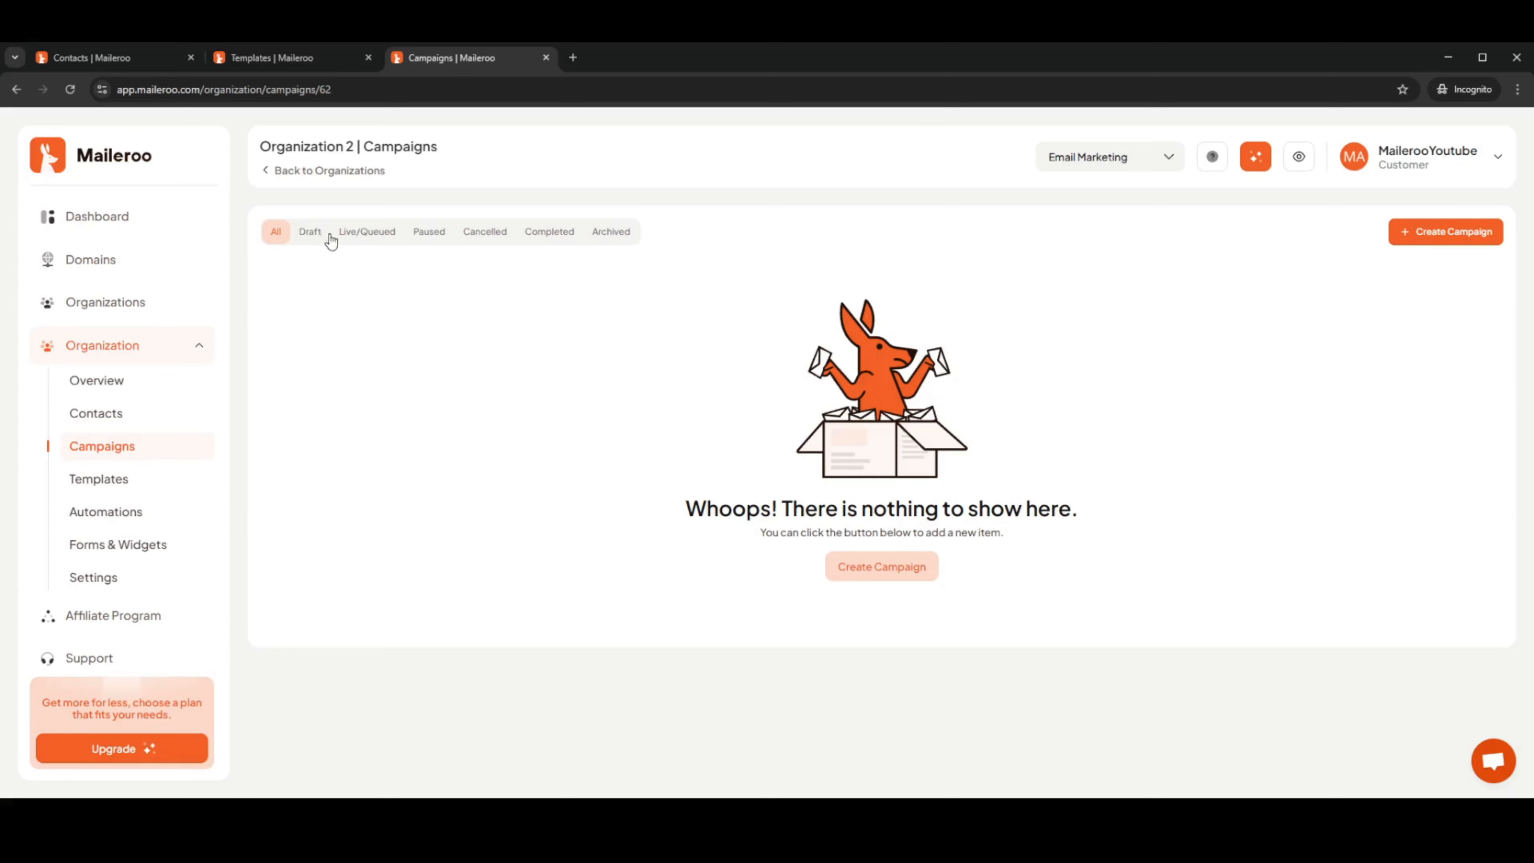
# Check the Draft, Live/Queued, Paused, Cancelled and Completed filters, then start a new campaign
pyautogui.click(311, 235)
pyautogui.click(377, 235)
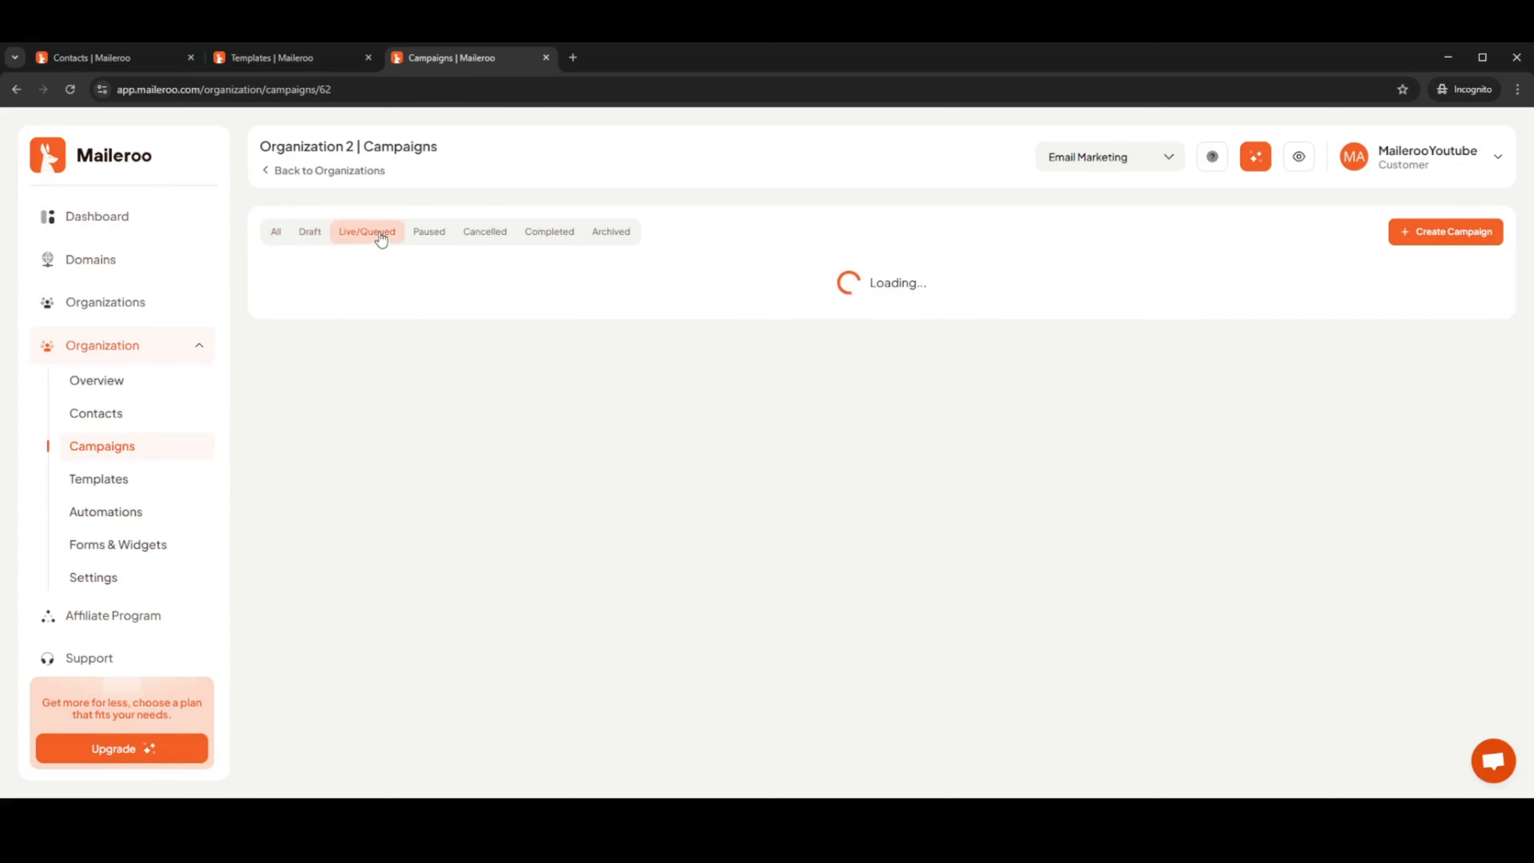
pyautogui.click(430, 236)
pyautogui.click(496, 239)
pyautogui.click(570, 239)
pyautogui.click(881, 566)
pyautogui.click(500, 351)
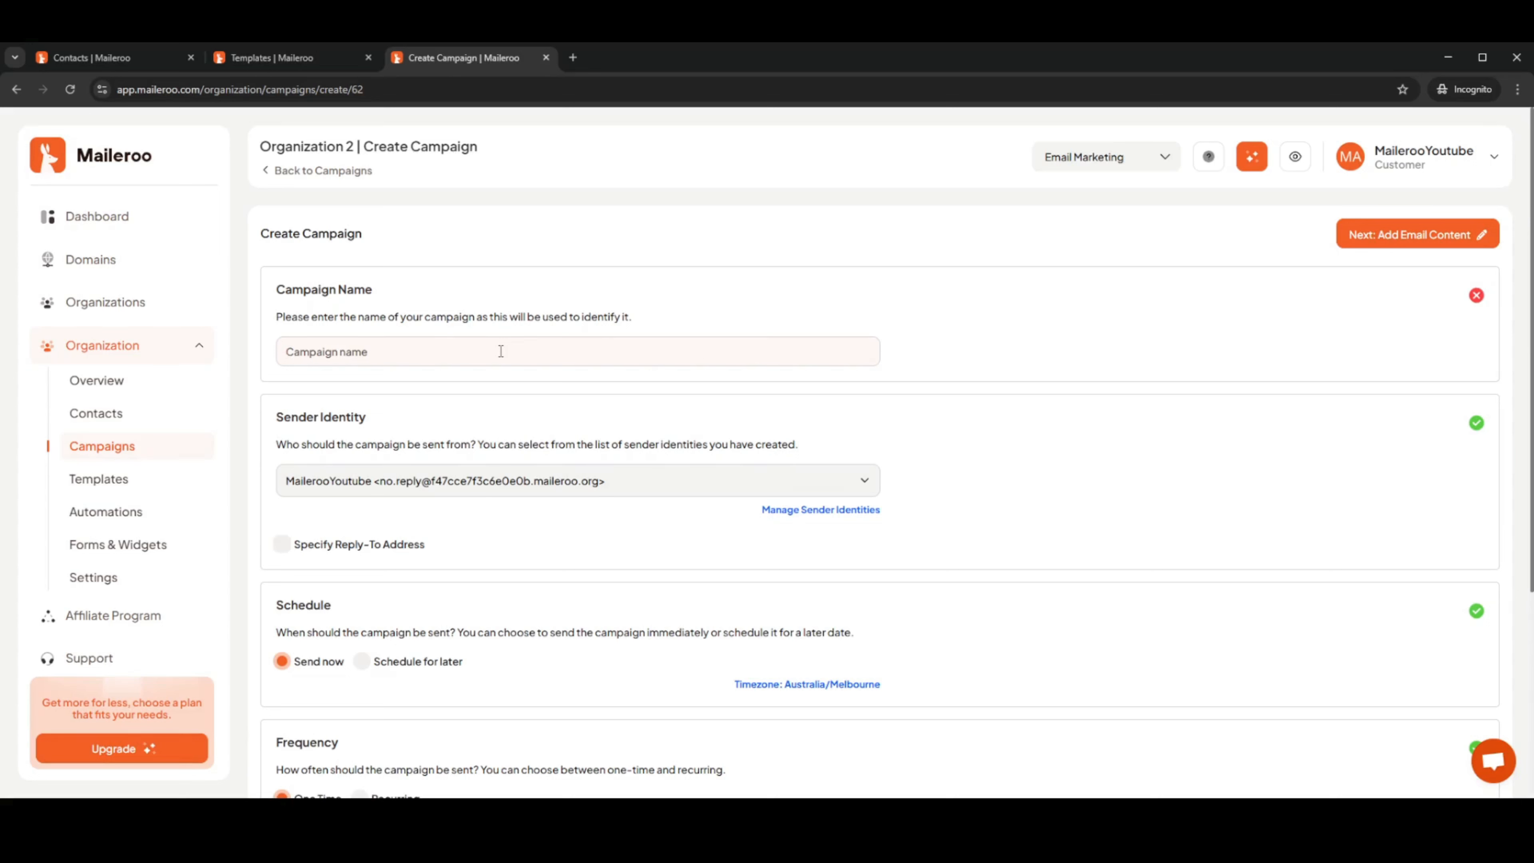
# Name the campaign 'Maileroo First test campaign', toggle Reply-To off, and review schedule and audience
pyautogui.write('Maileroo First test campaign')
pyautogui.scroll(-1, 942, 365)
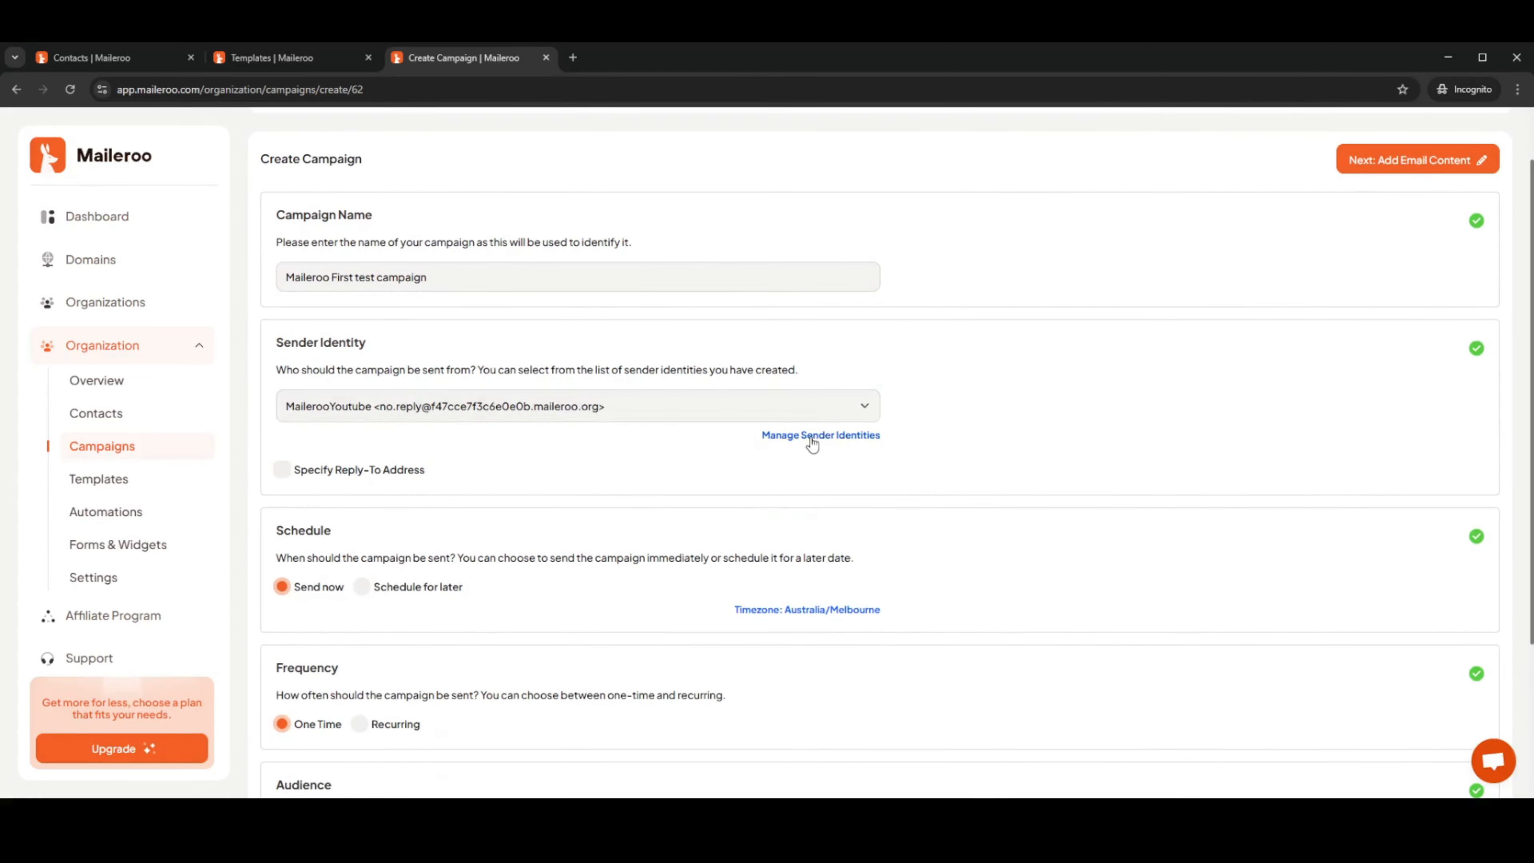
pyautogui.click(664, 405)
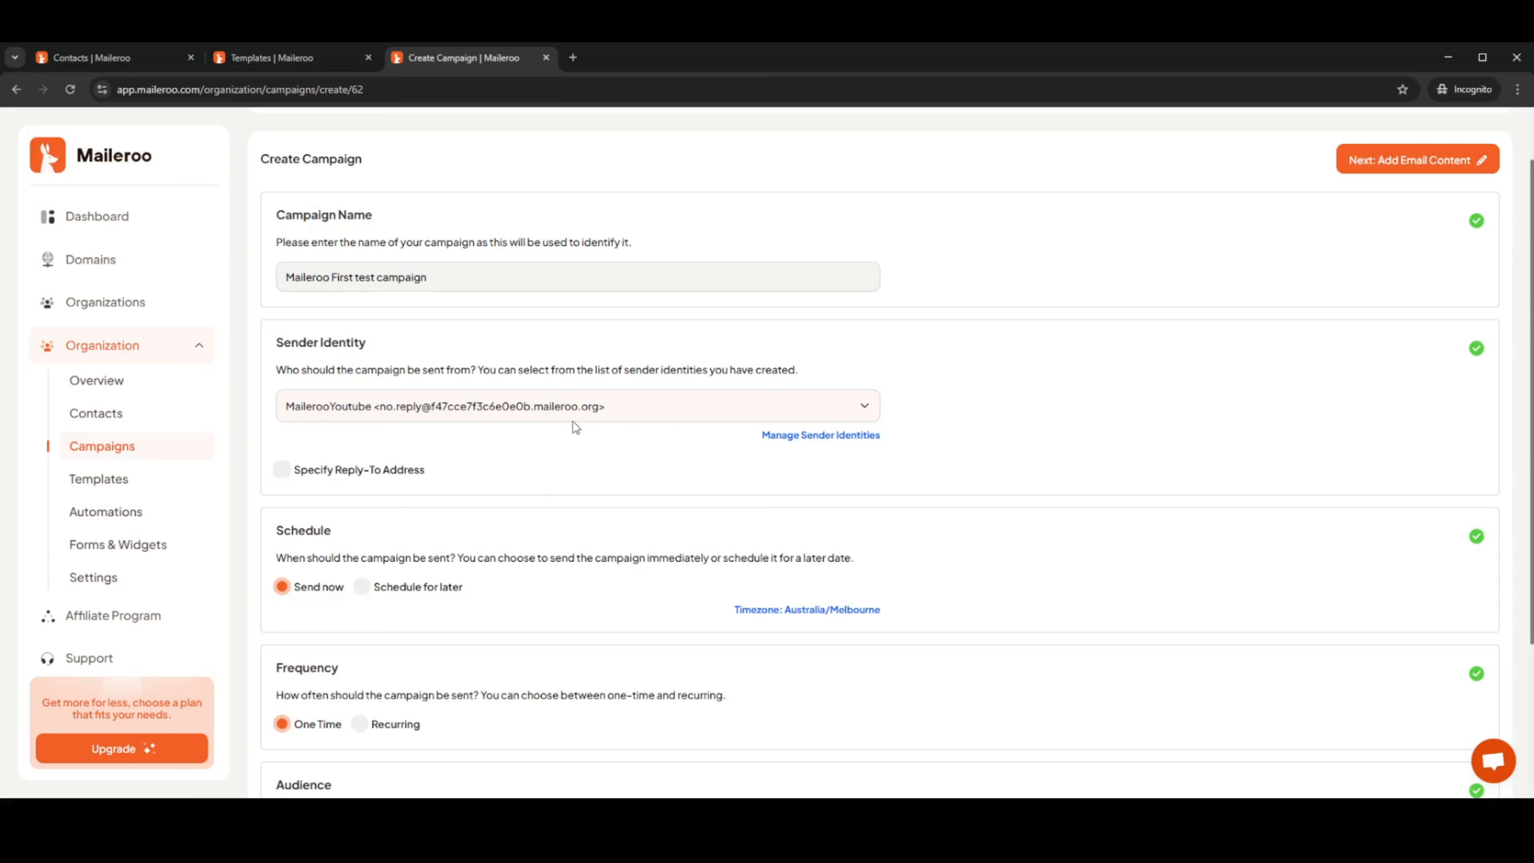
pyautogui.click(282, 469)
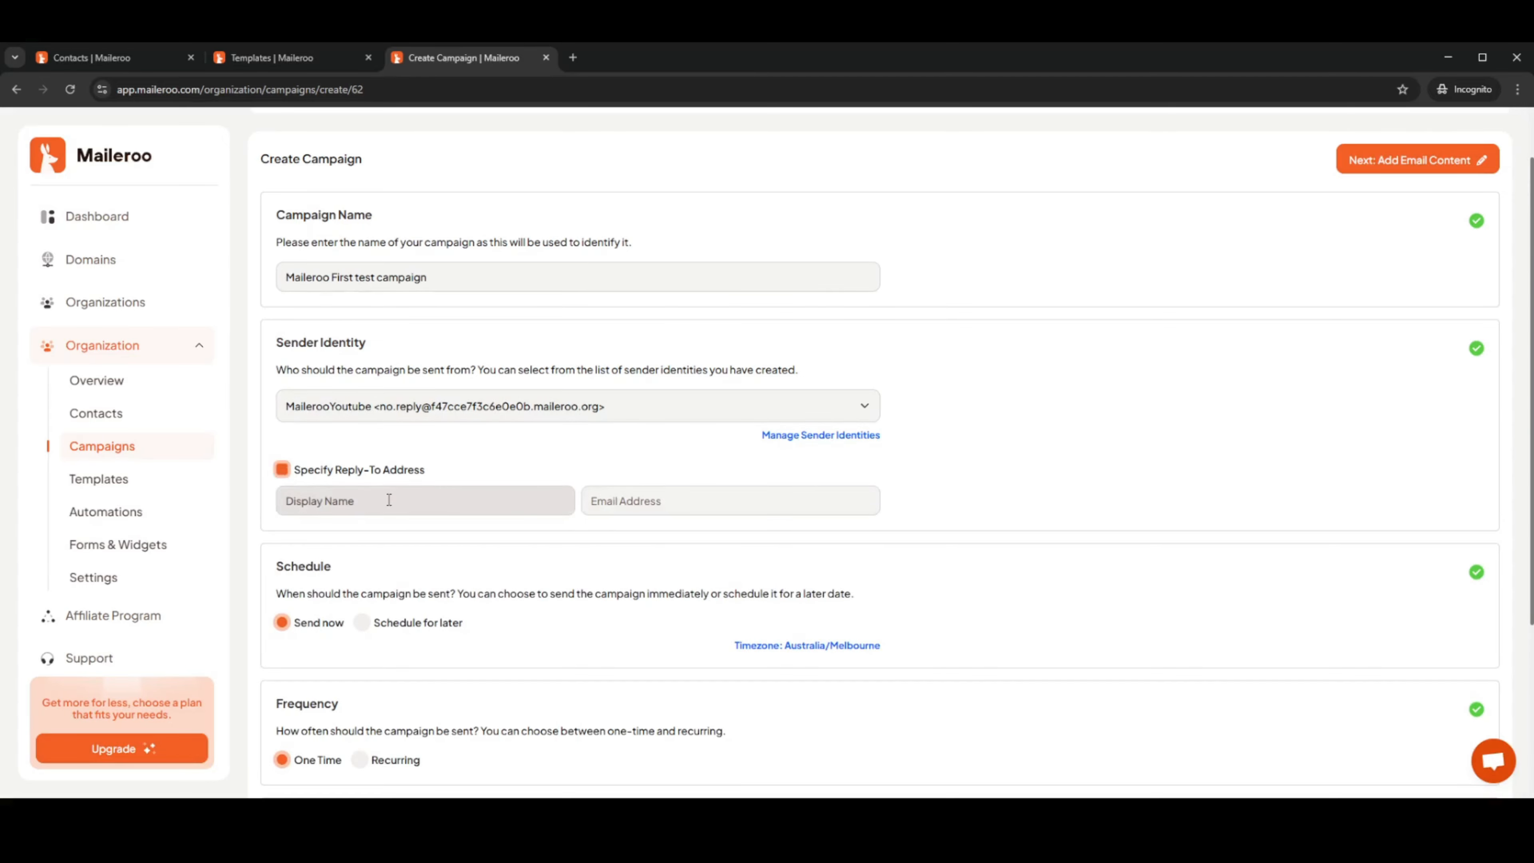
pyautogui.click(282, 469)
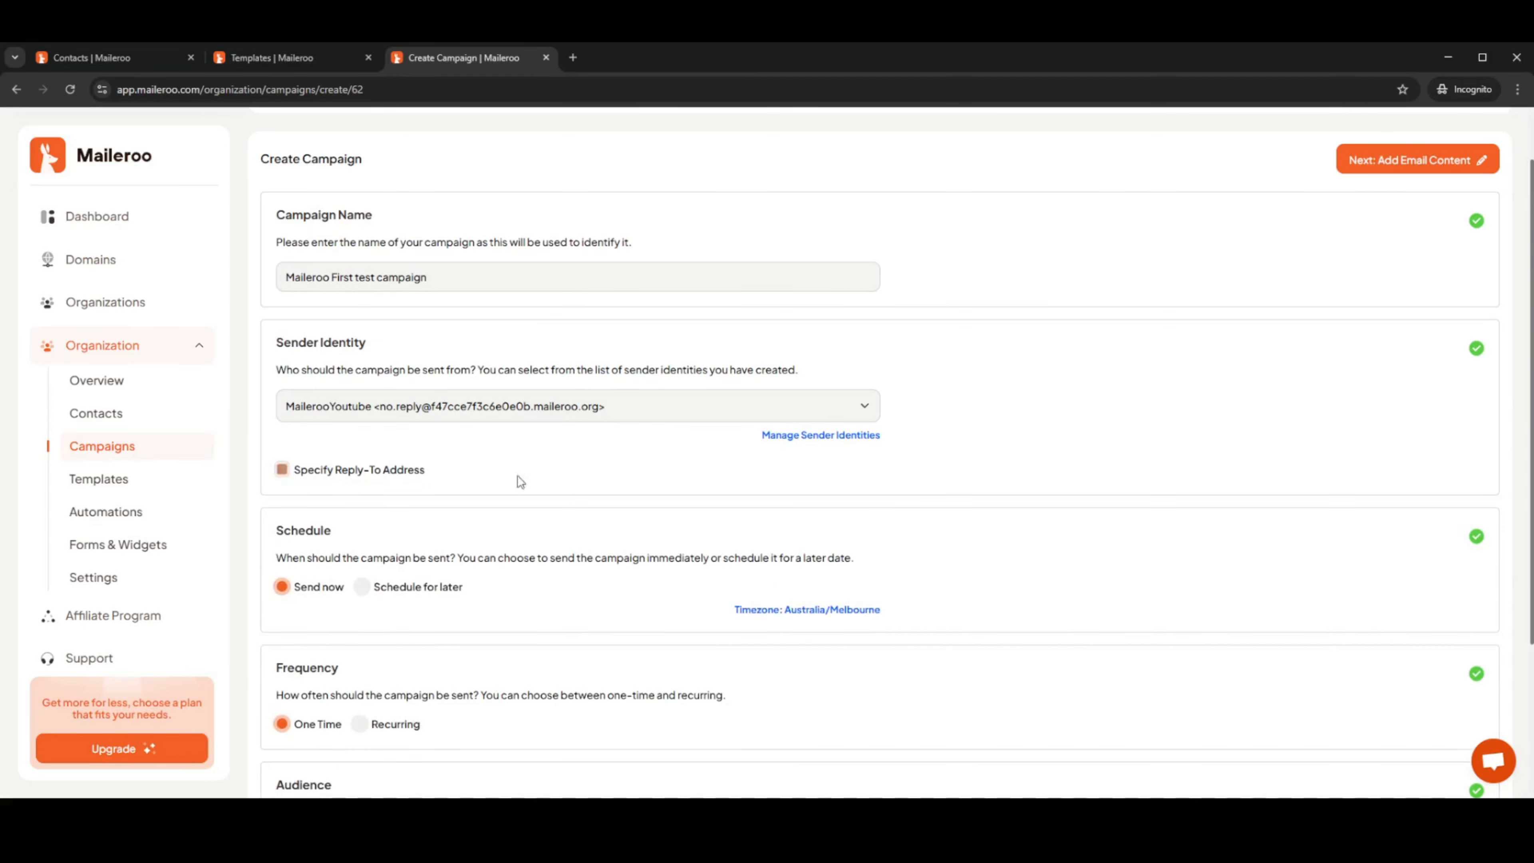
pyautogui.scroll(-3, 529, 472)
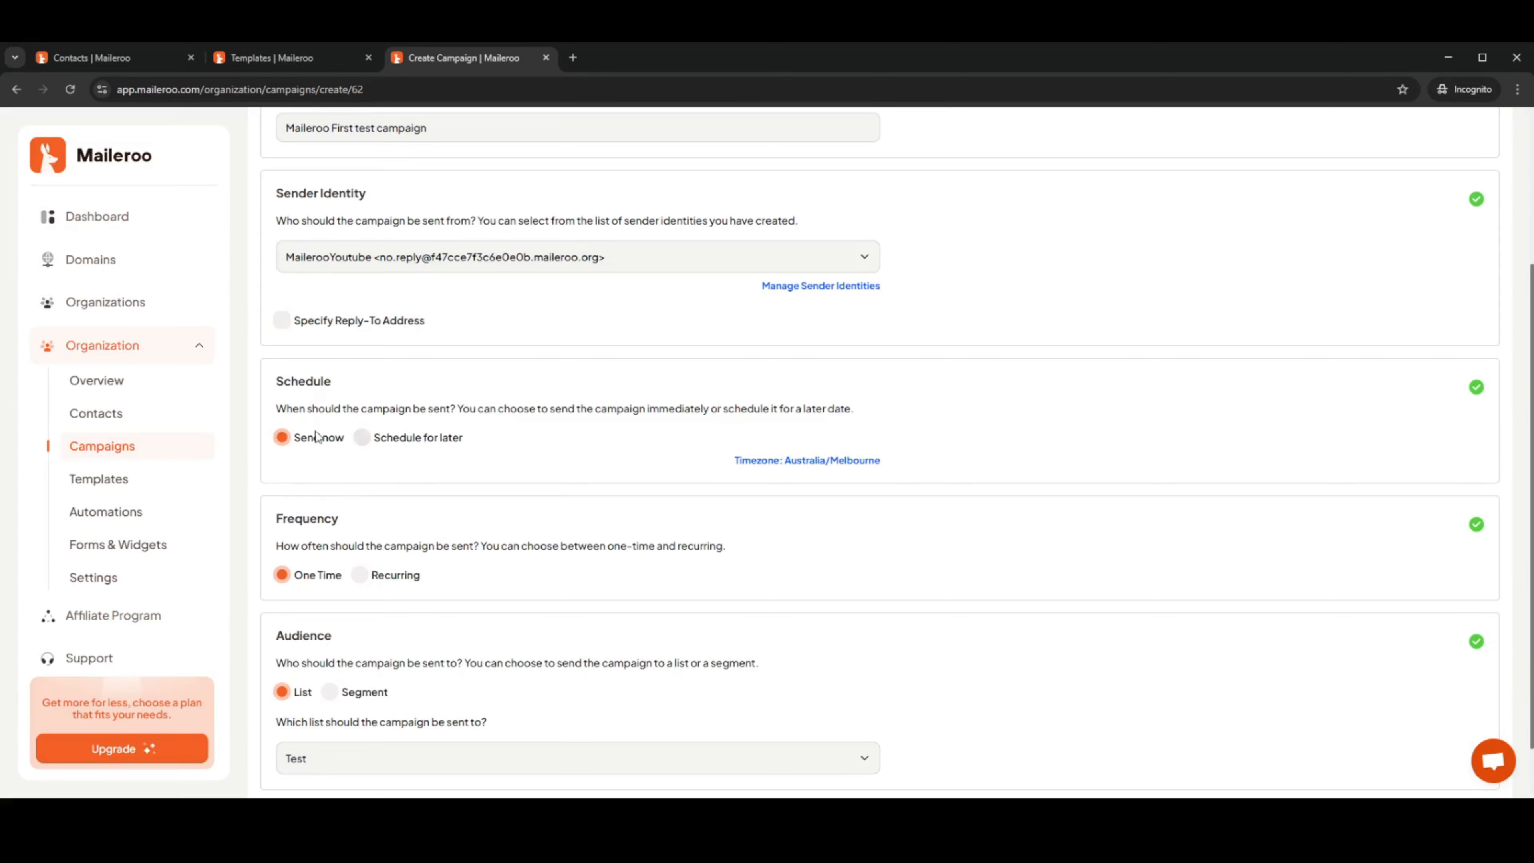
pyautogui.click(365, 445)
pyautogui.click(363, 502)
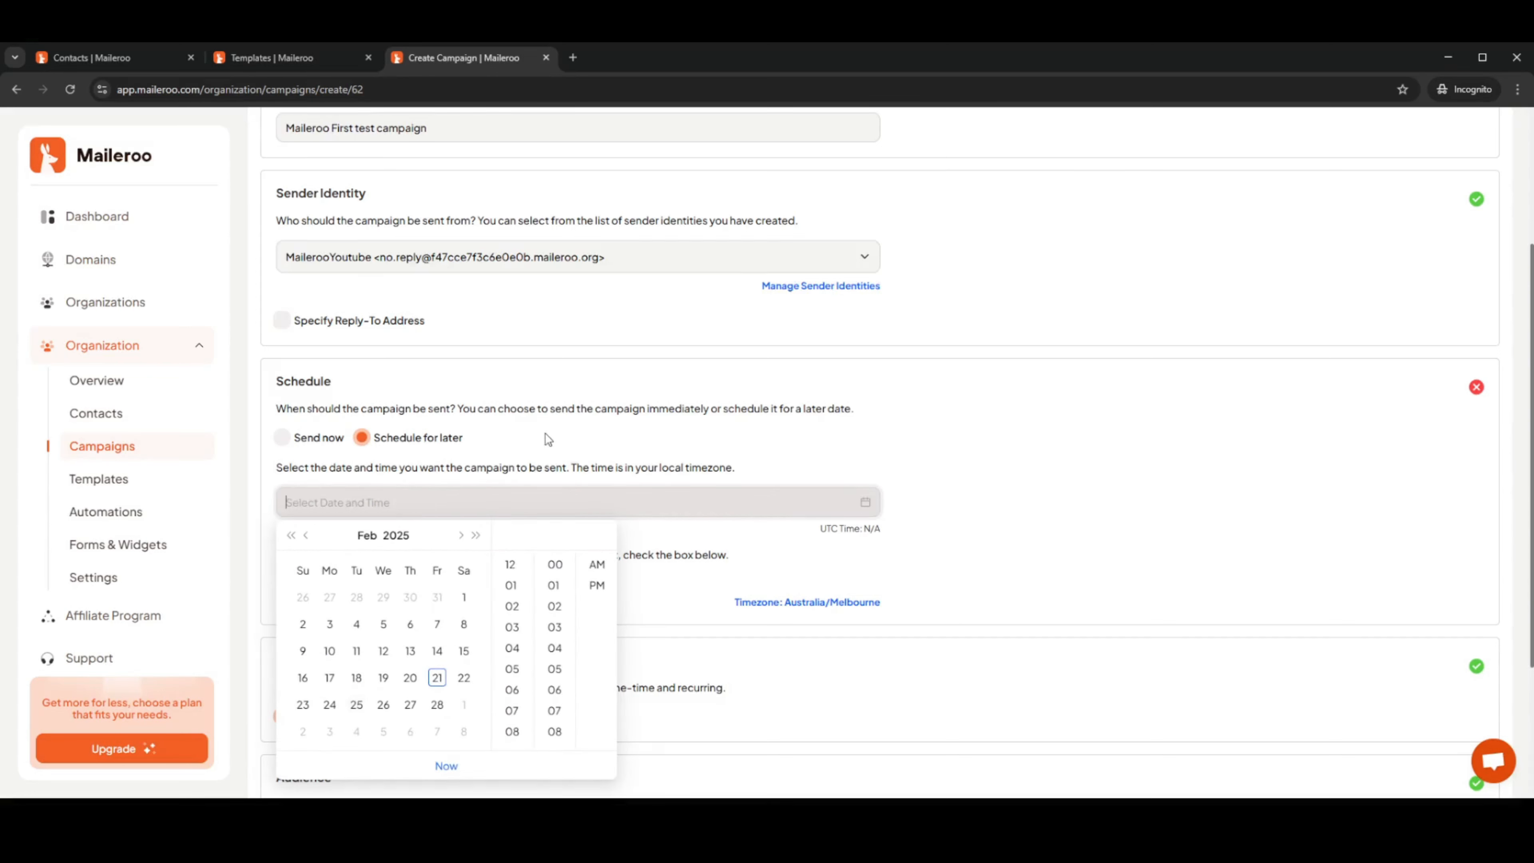
pyautogui.click(282, 437)
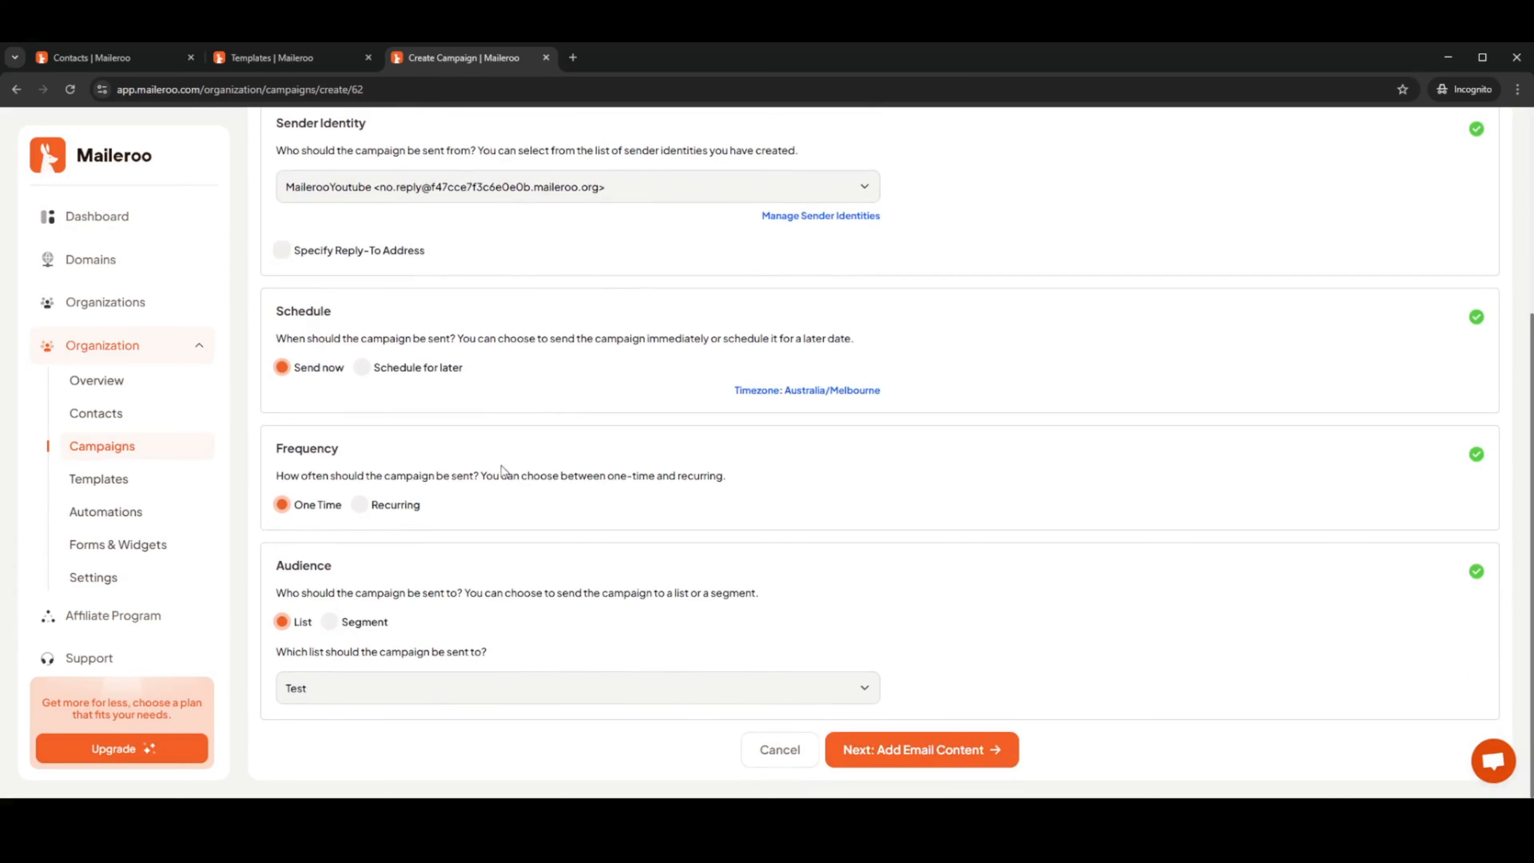
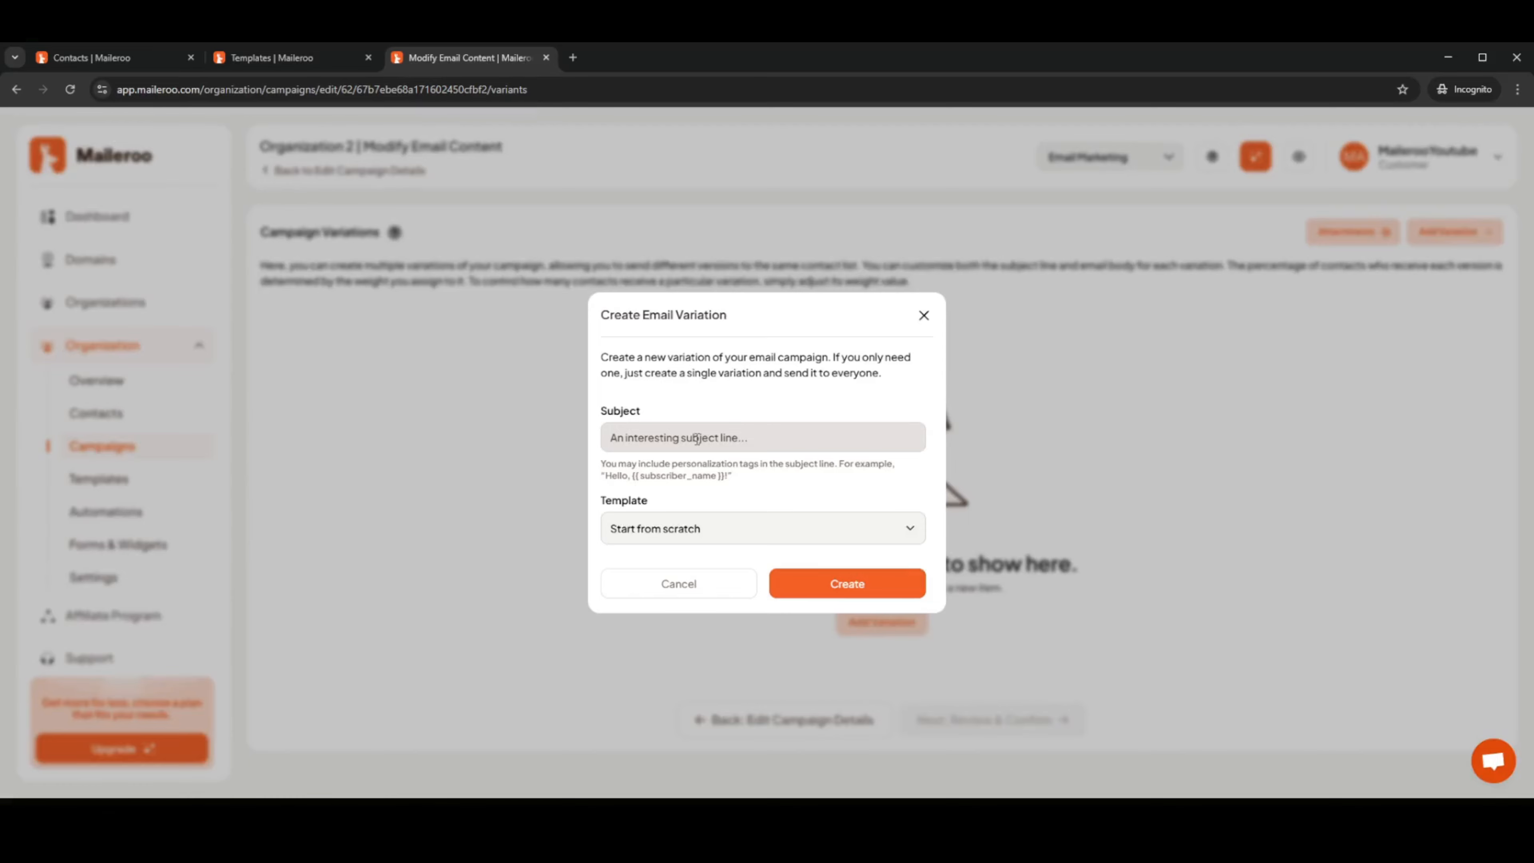
# Enter the variation subject 'Maileroo's First Email Test'
pyautogui.click(697, 439)
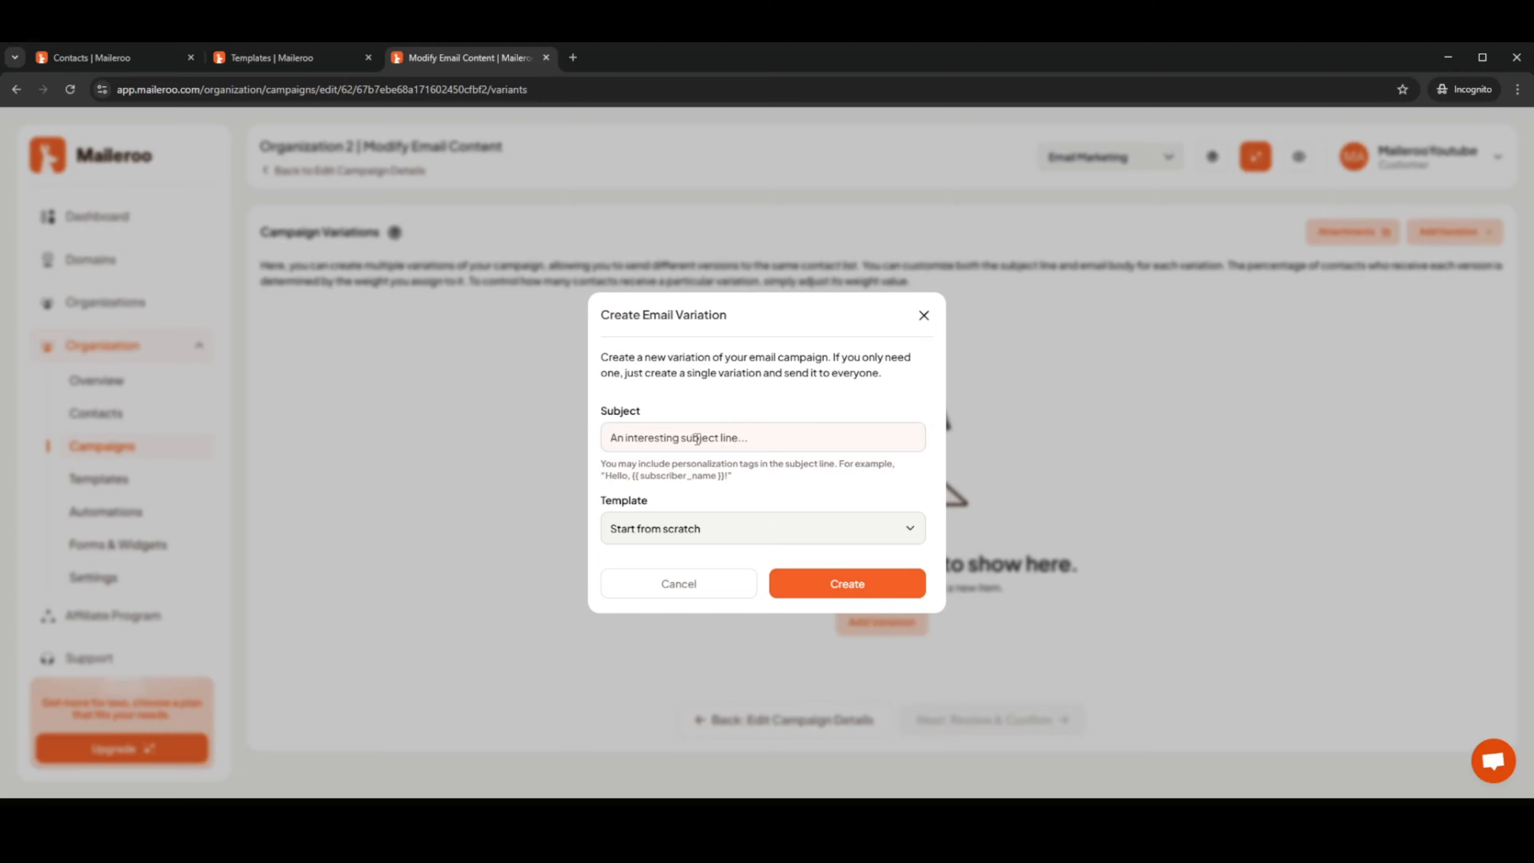
pyautogui.write("Maileroo's First emai")
pyautogui.press('BackSpace')
pyautogui.press('BackSpace')
pyautogui.press('BackSpace')
pyautogui.write('Email tes')
pyautogui.press('BackSpace')
pyautogui.press('BackSpace')
pyautogui.press('BackSpace')
pyautogui.write('Test')
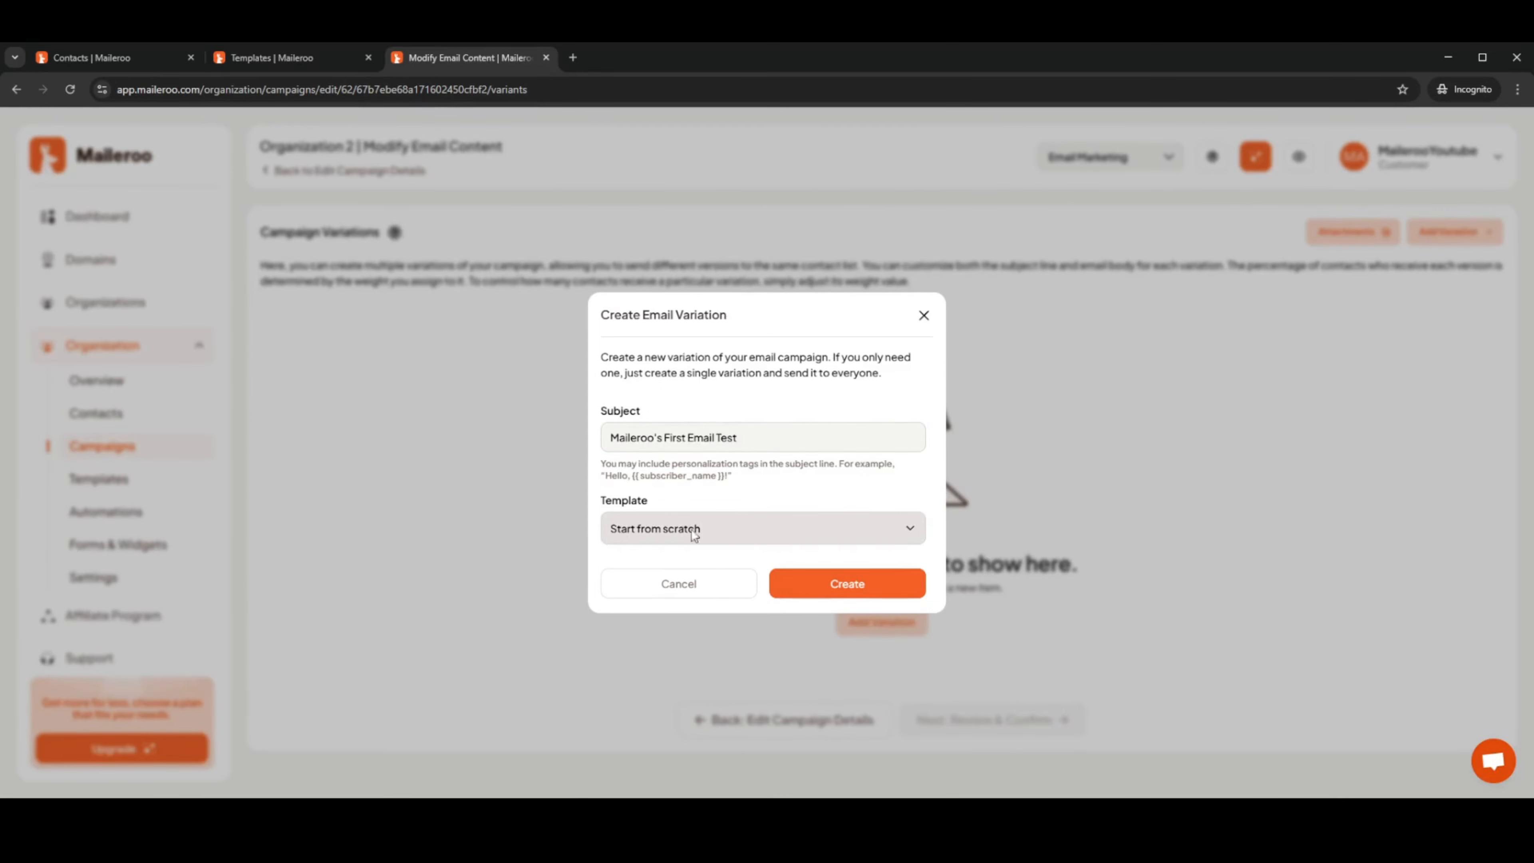
# Keep the template on Start from scratch and create the variation
pyautogui.click(747, 538)
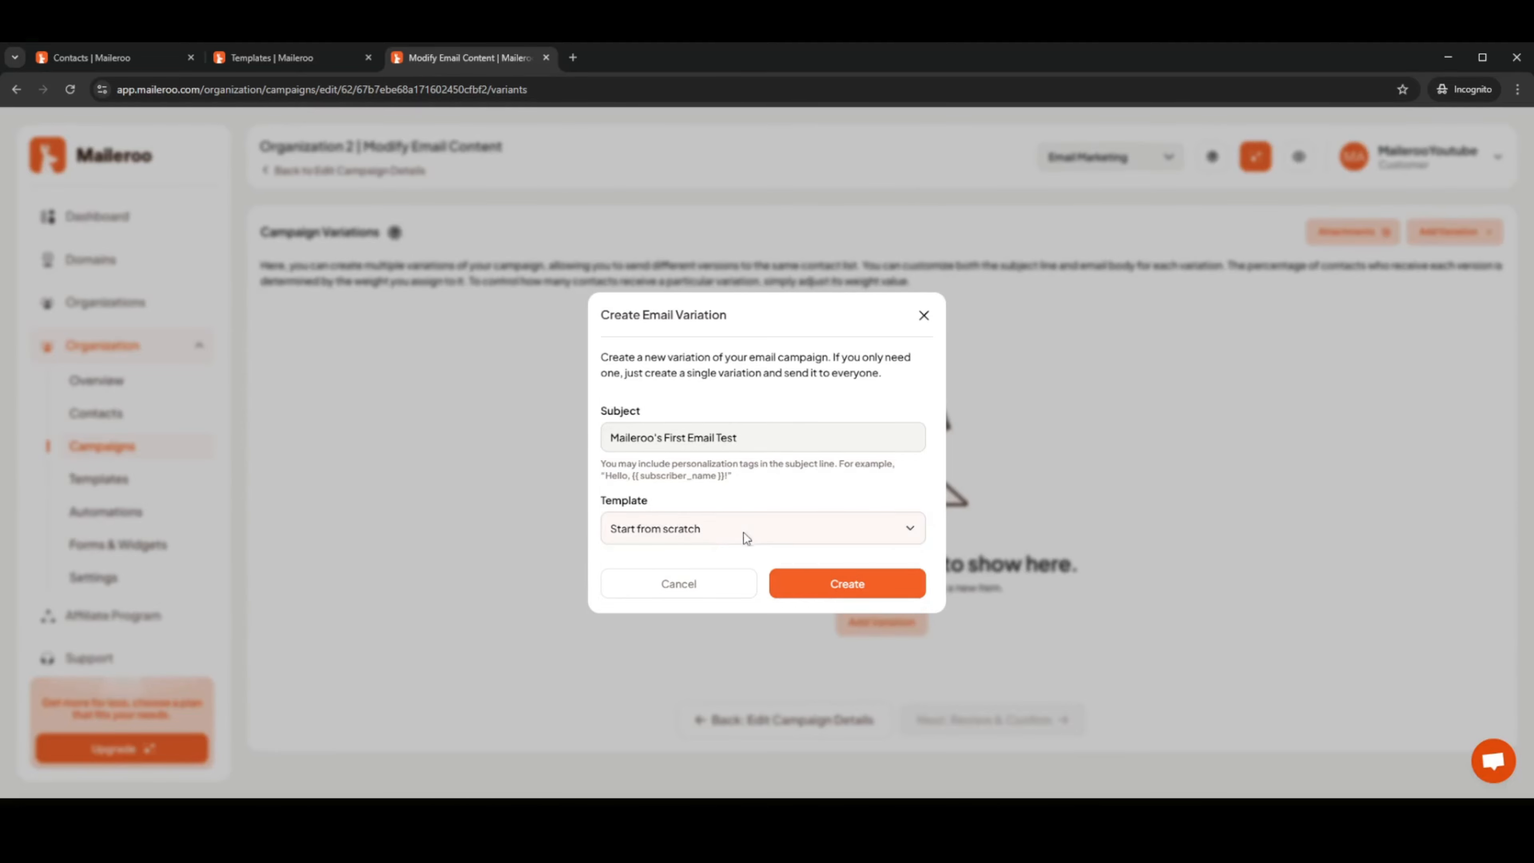
pyautogui.click(707, 572)
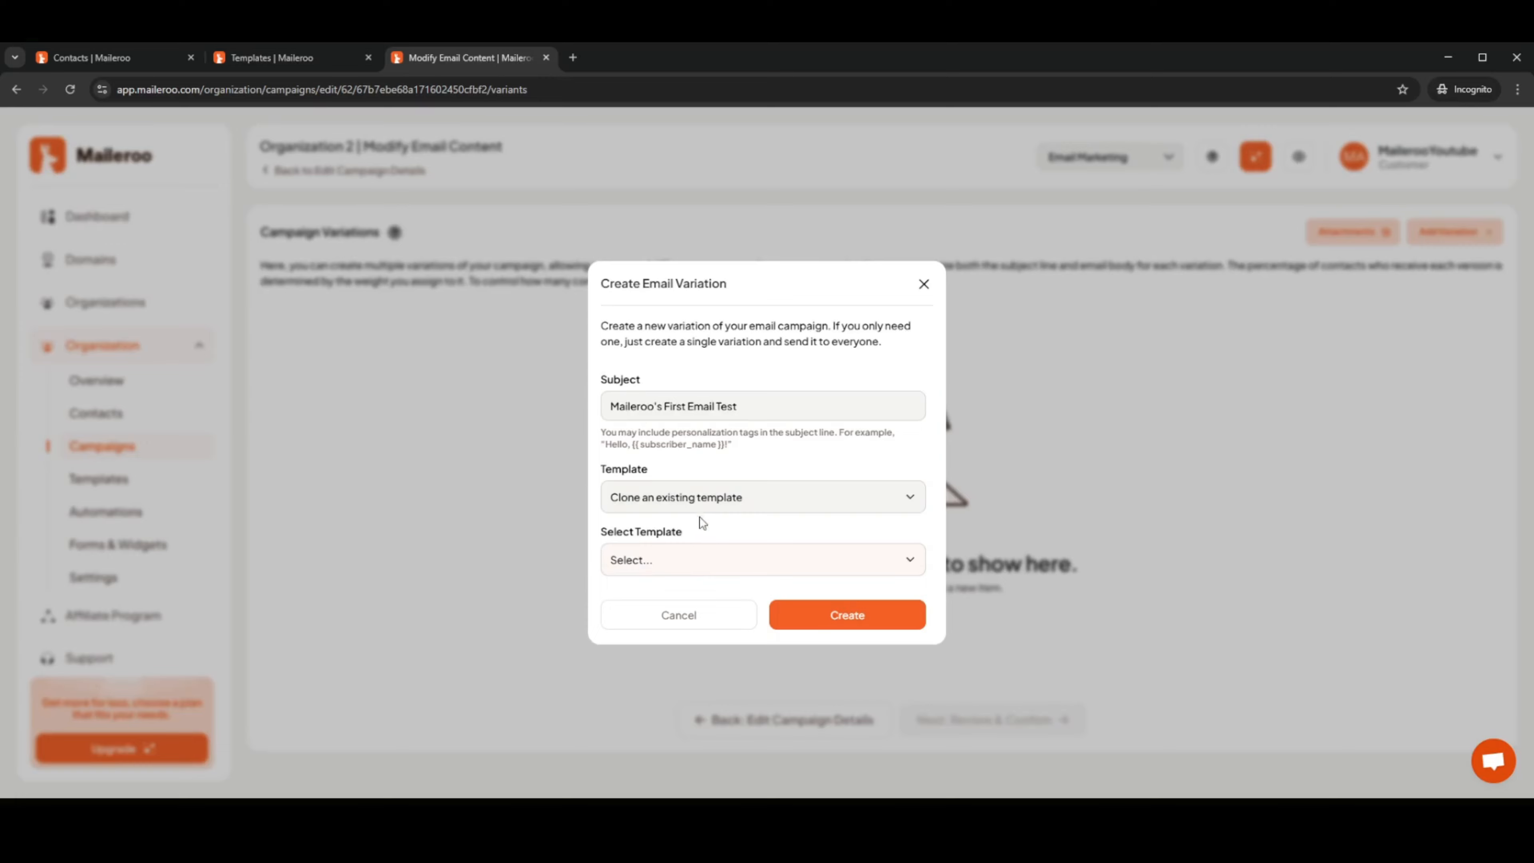
pyautogui.click(704, 504)
pyautogui.click(689, 526)
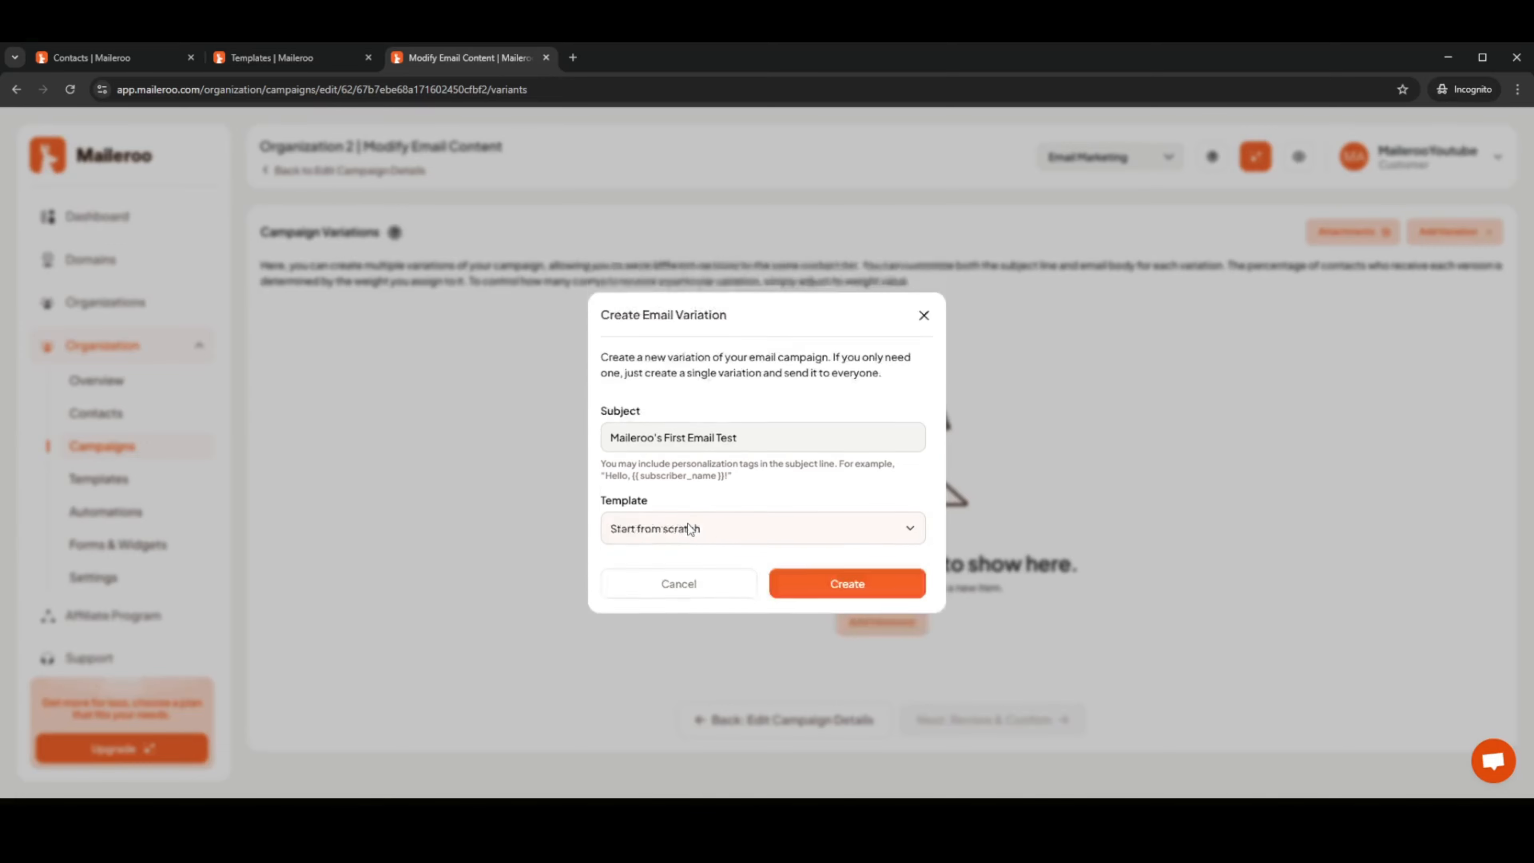
pyautogui.click(856, 582)
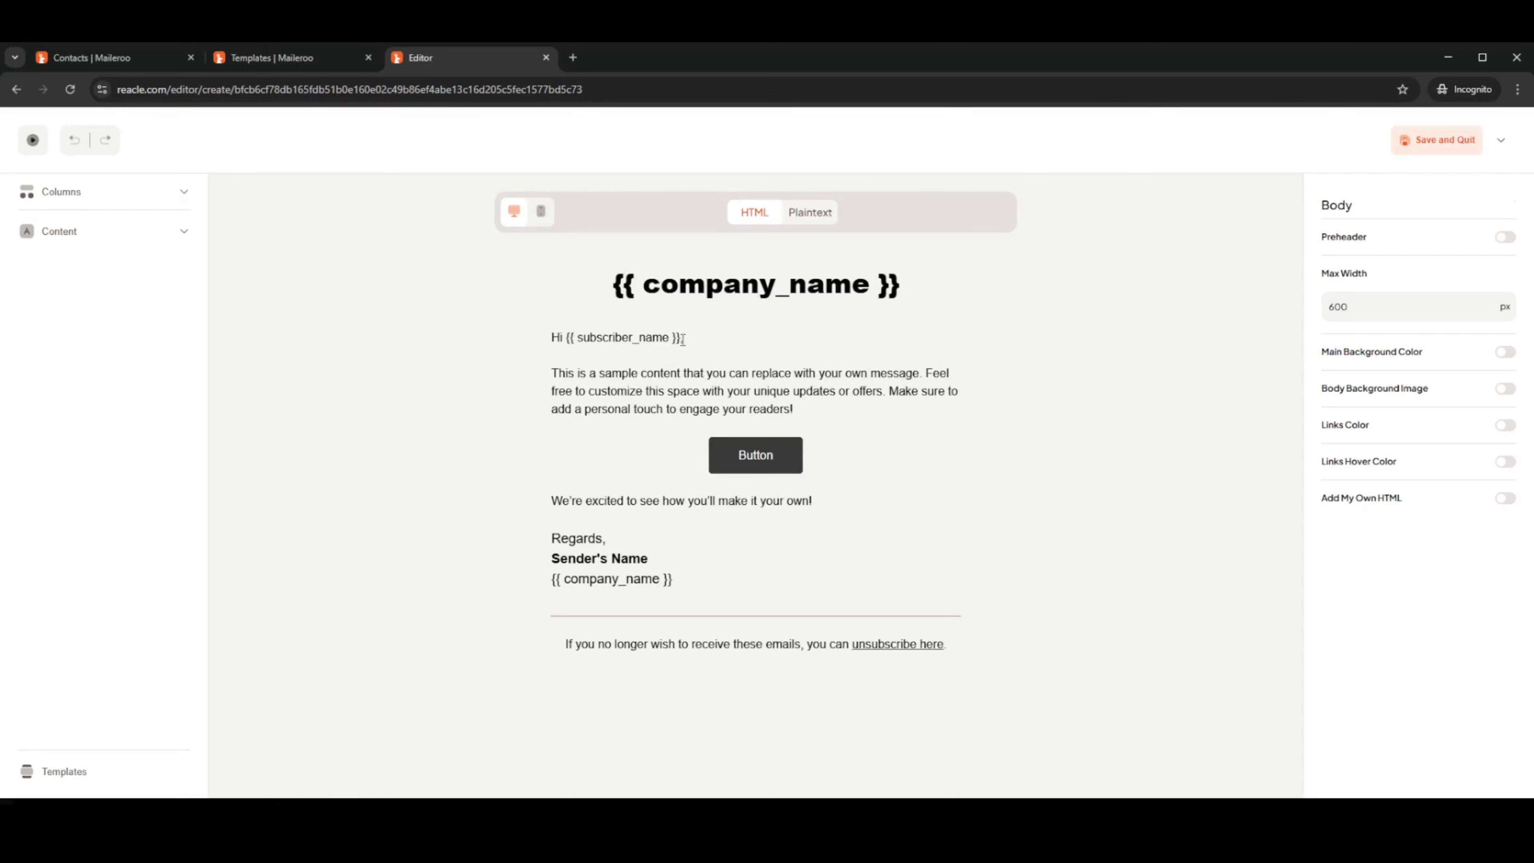
# Inspect the subscriber_name placeholder in the sample template's greeting without changing it
pyautogui.moveTo(682, 338); pyautogui.dragTo(570, 342)
pyautogui.click(718, 340)
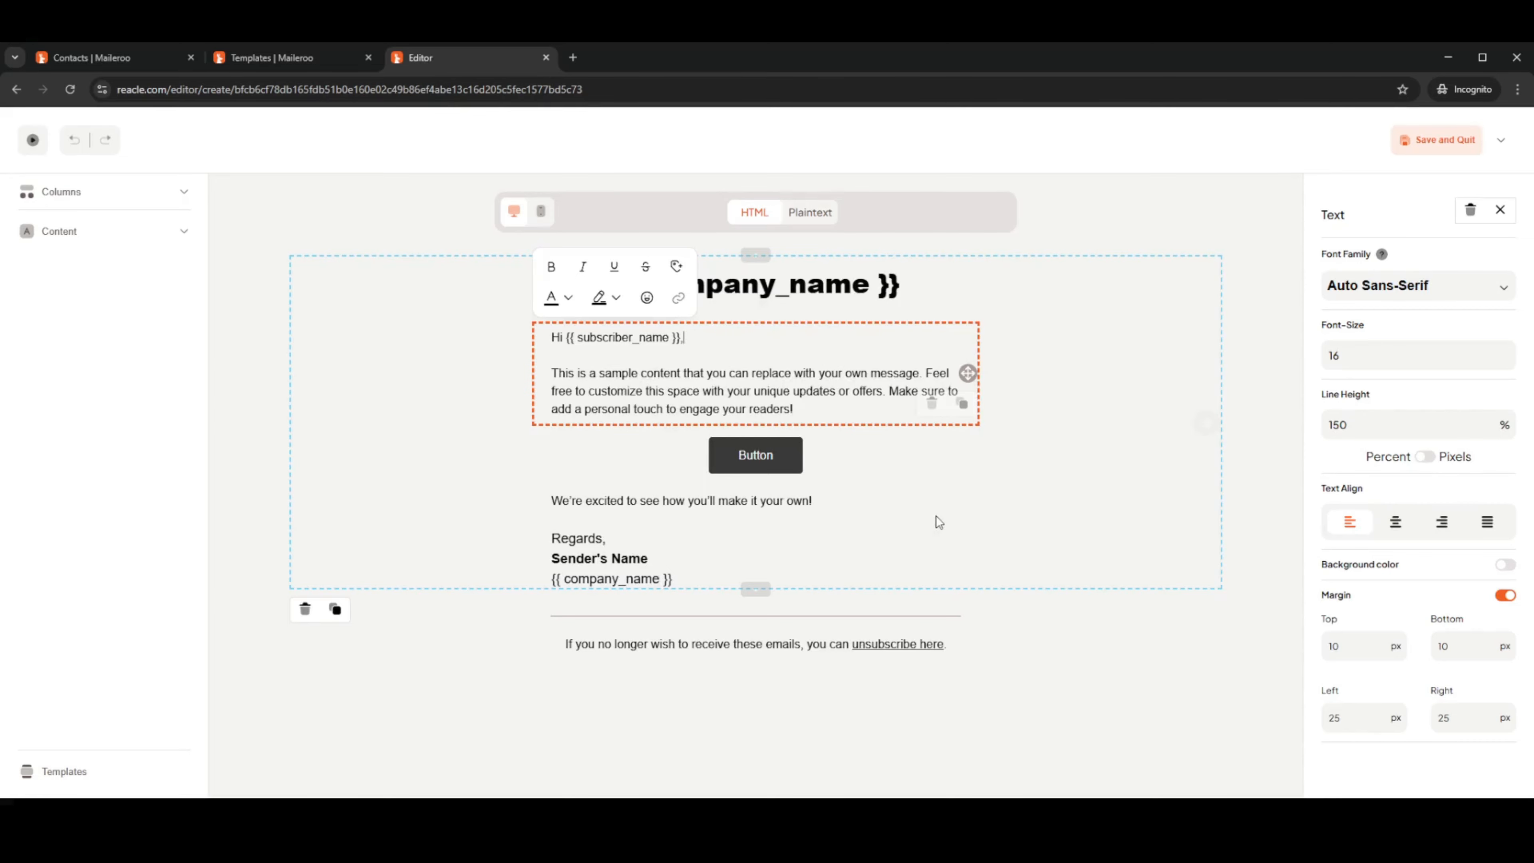
pyautogui.click(1067, 628)
# Browse the Columns and Content block panels, then bring up the Presets template gallery
pyautogui.click(126, 193)
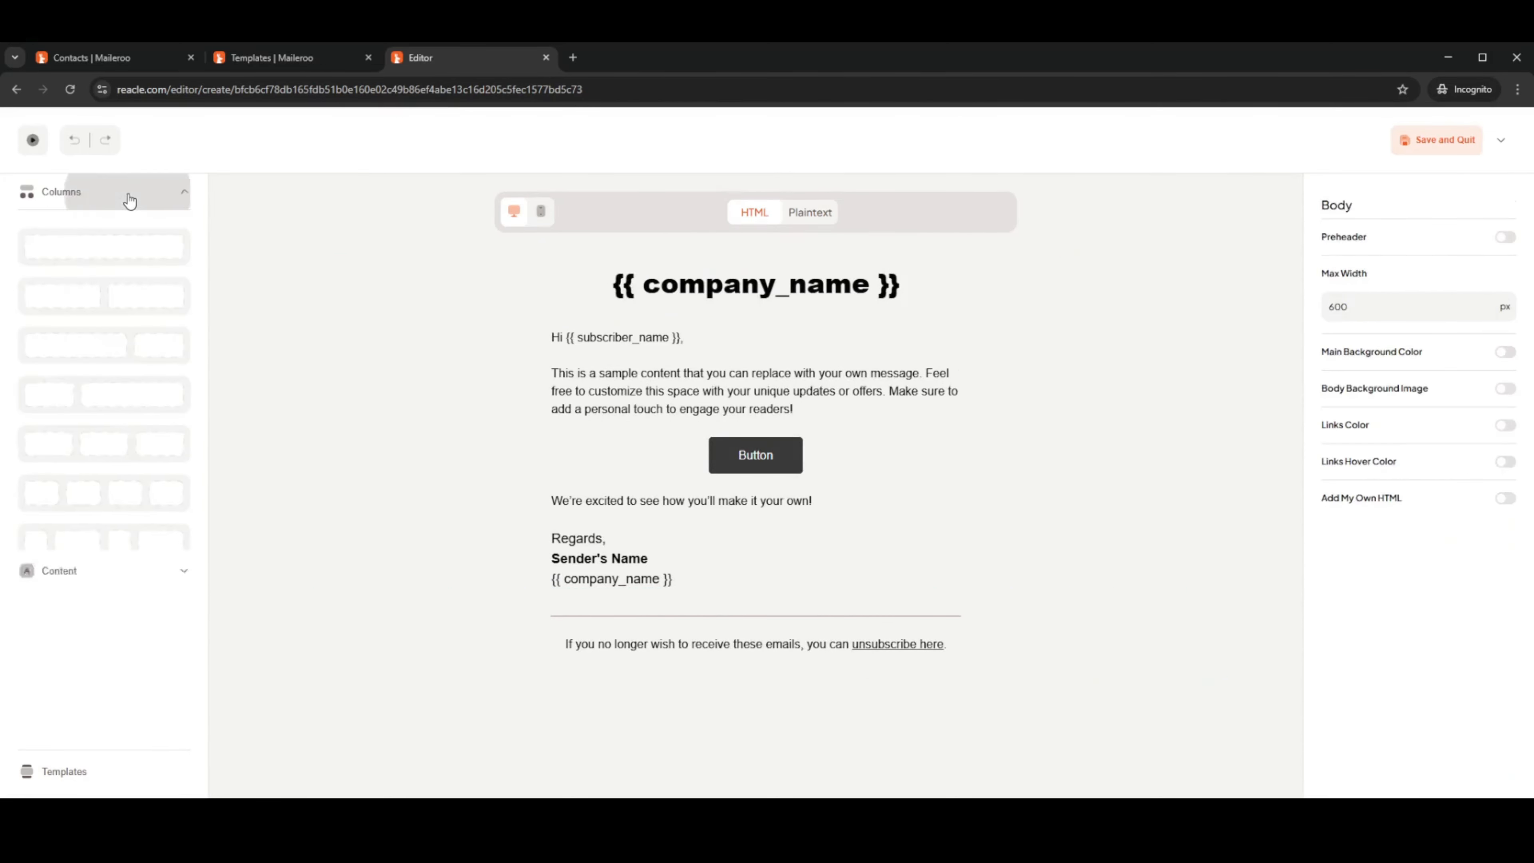
pyautogui.click(133, 238)
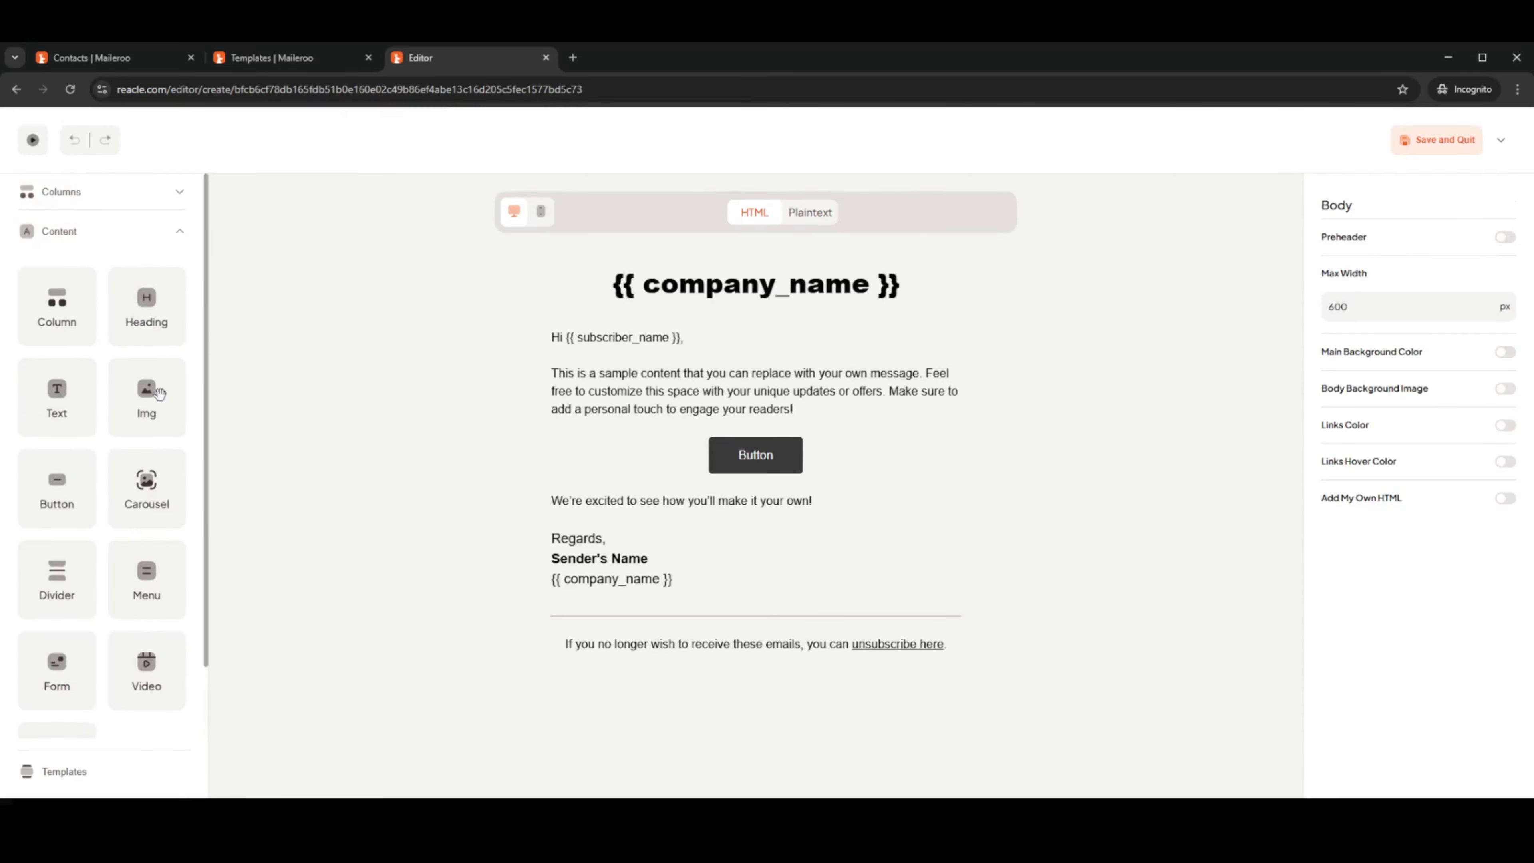
pyautogui.scroll(-2, 144, 478)
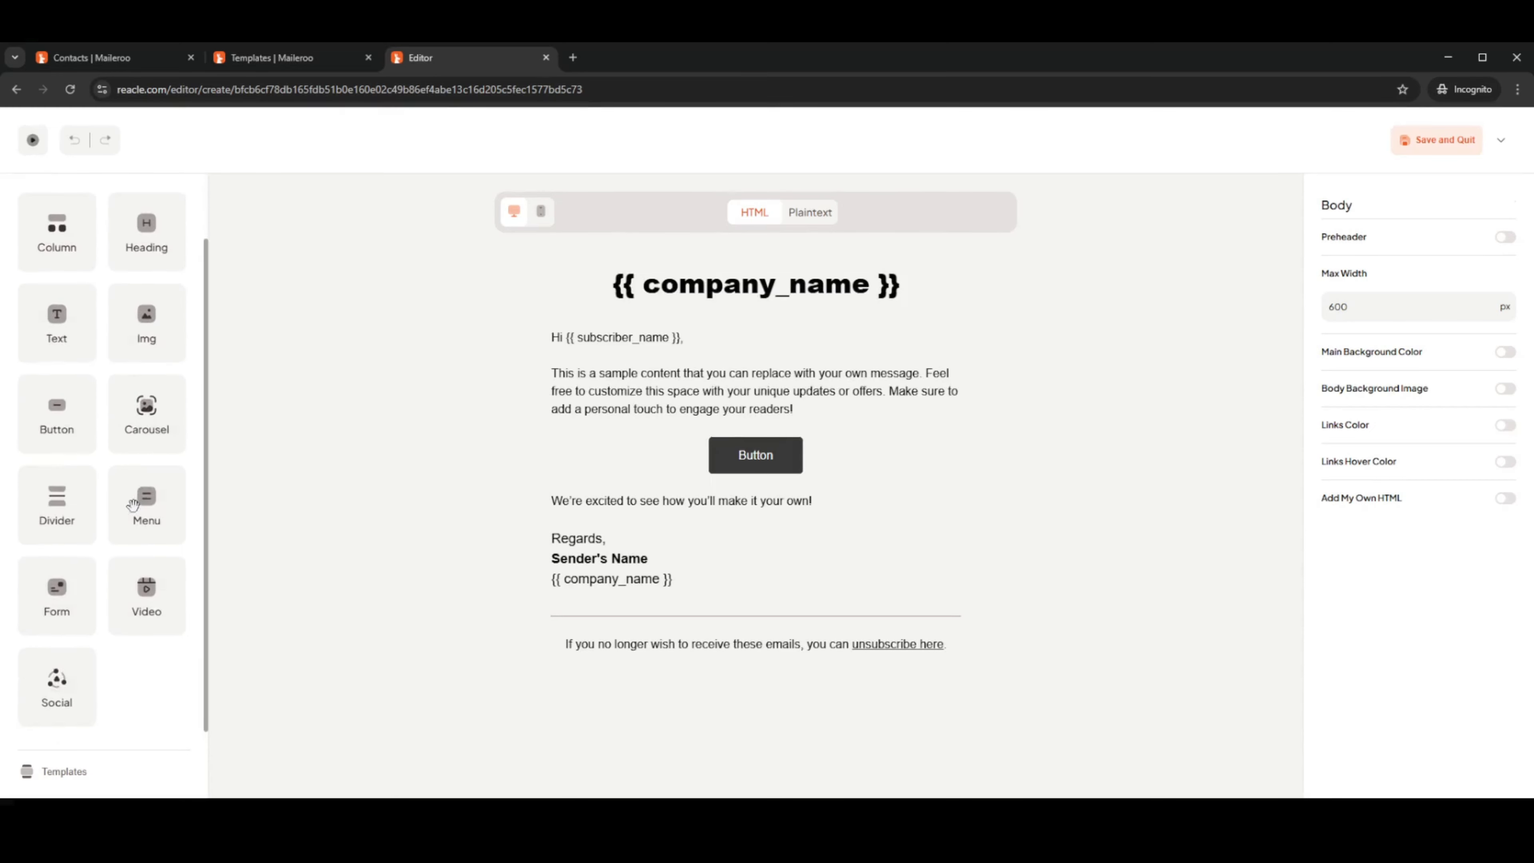
pyautogui.scroll(2, 150, 655)
pyautogui.click(99, 233)
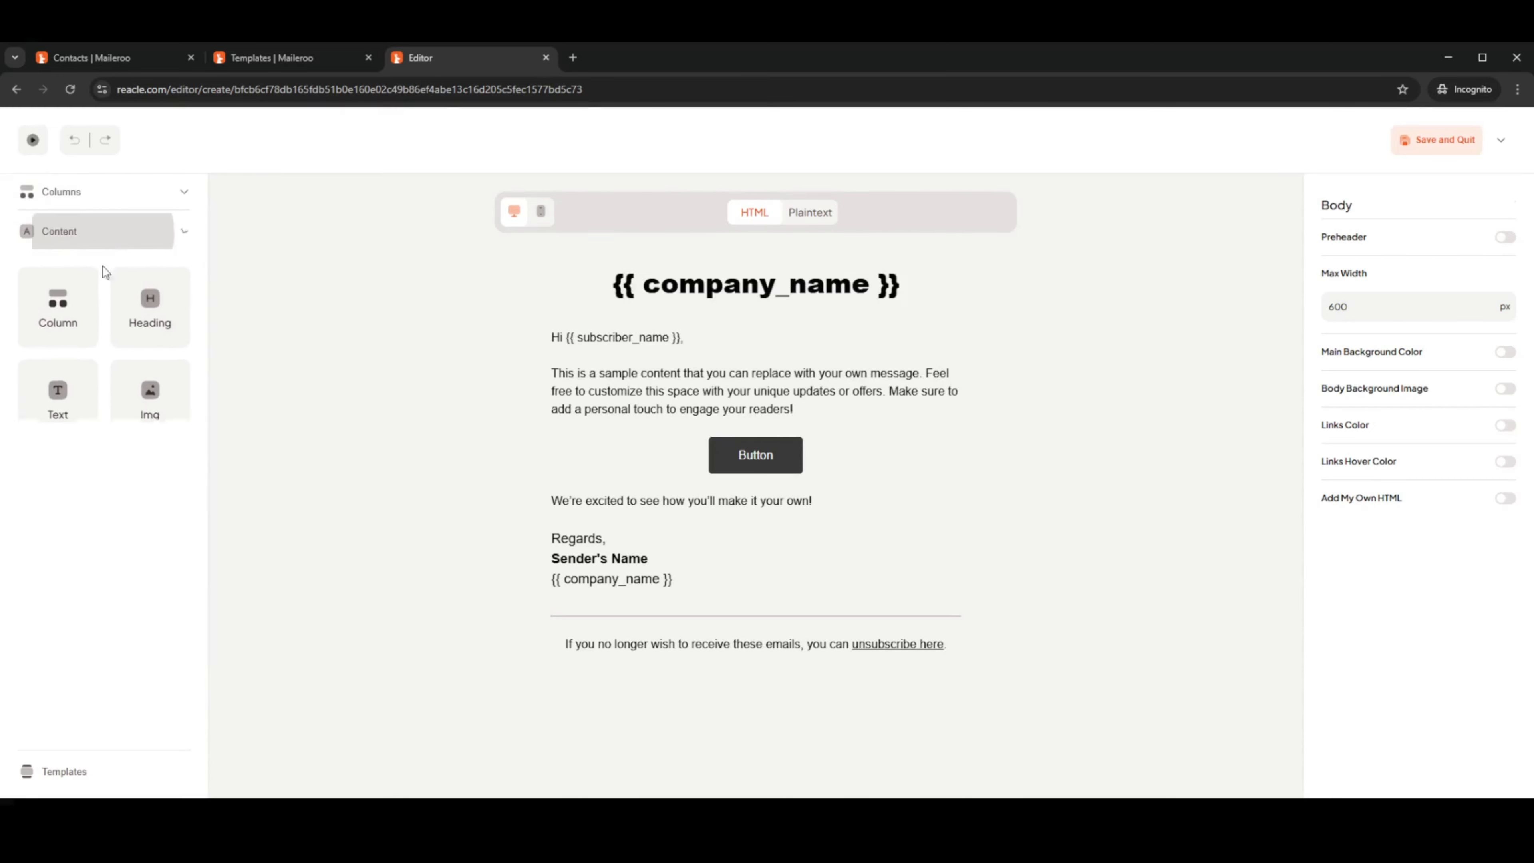
pyautogui.click(58, 771)
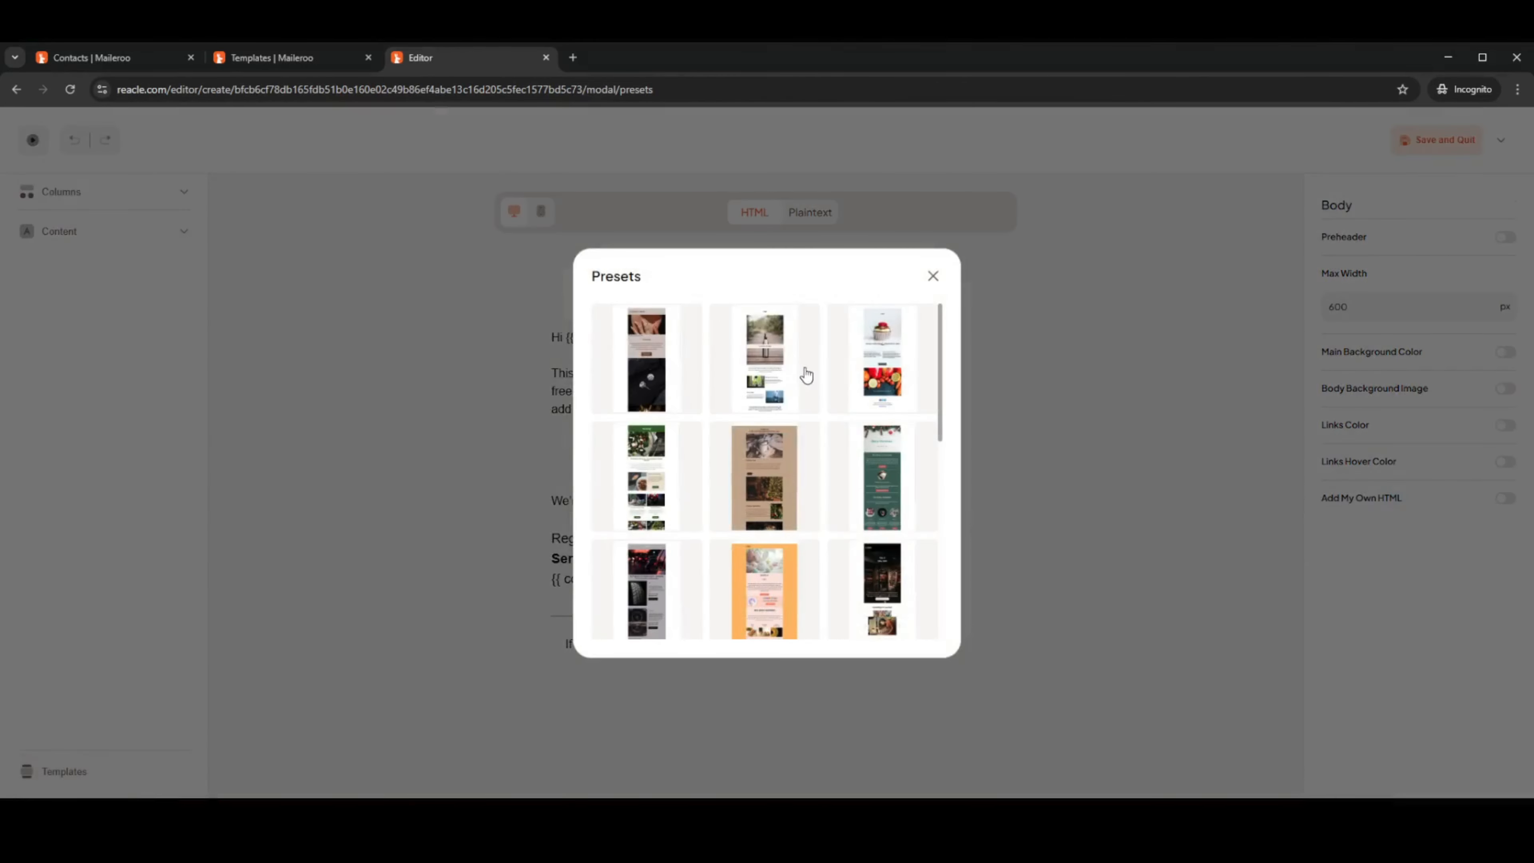
# Replace the email with the cupcake preset template
pyautogui.scroll(-10, 816, 391)
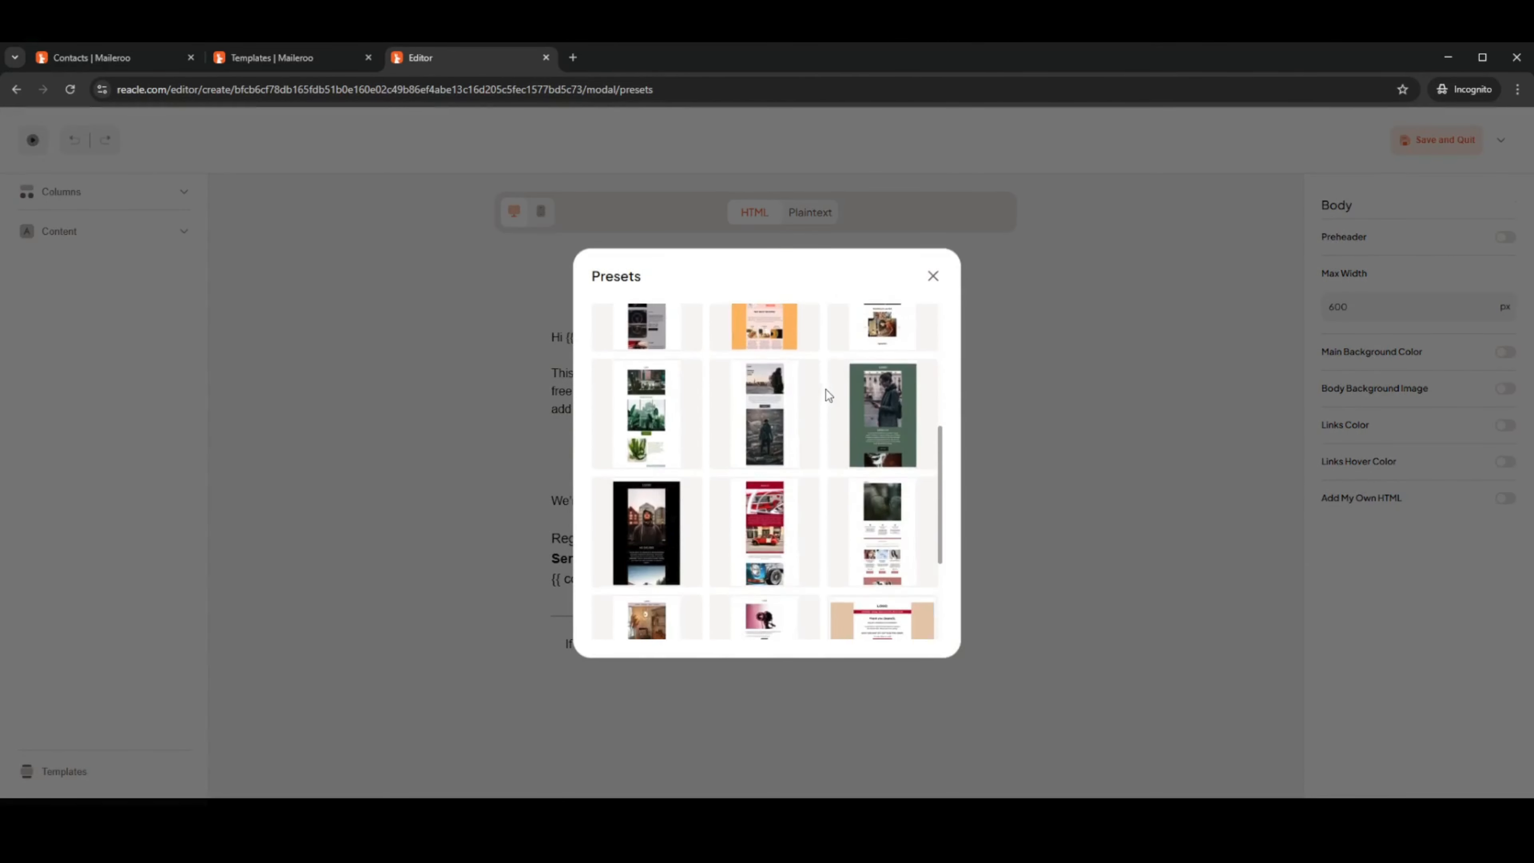
pyautogui.scroll(15, 830, 394)
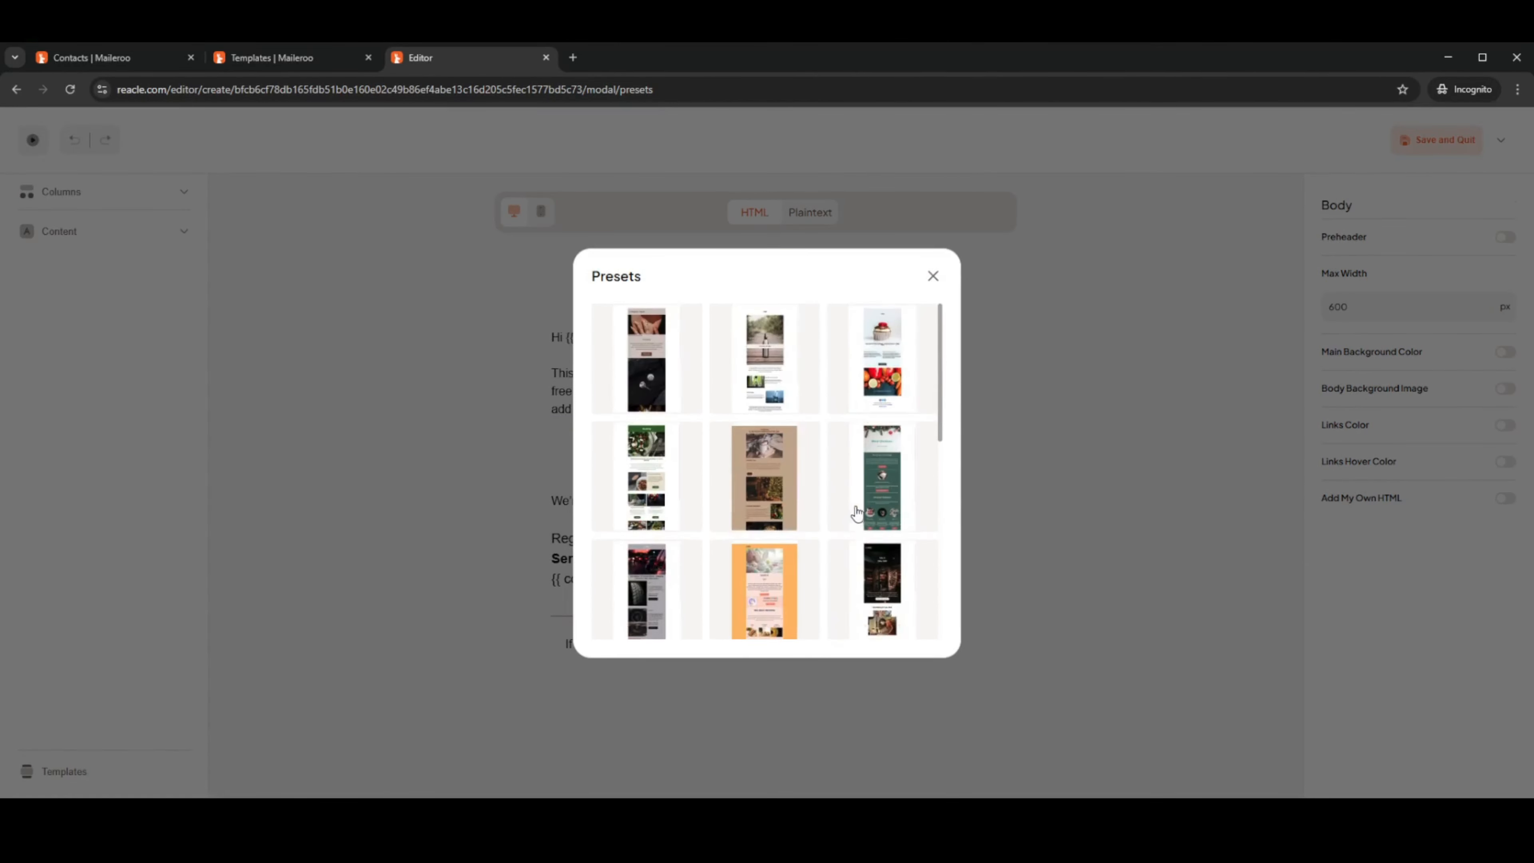
pyautogui.click(893, 379)
pyautogui.click(723, 494)
# Change the LOGO heading to 'Hello {{ subscriber_name }}'
pyautogui.scroll(-10, 863, 501)
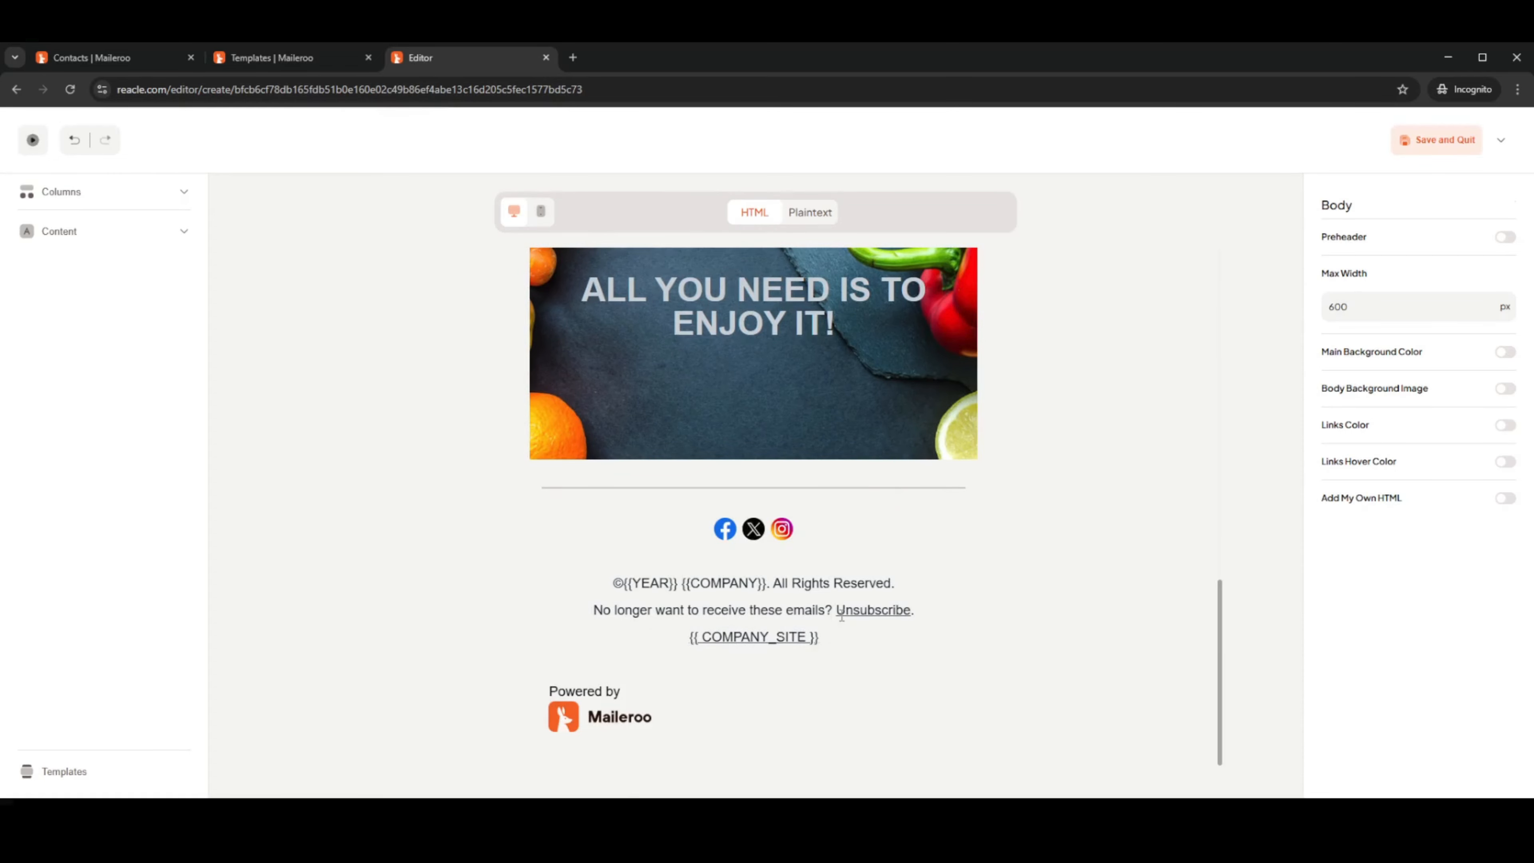
pyautogui.scroll(10, 846, 613)
pyautogui.scroll(-5, 861, 515)
pyautogui.scroll(10, 860, 510)
pyautogui.tripleClick(756, 316)
pyautogui.write('Hello {{  }}')
pyautogui.press('Left')
pyautogui.press('Left')
pyautogui.press('Left')
pyautogui.write('subscriber_name')
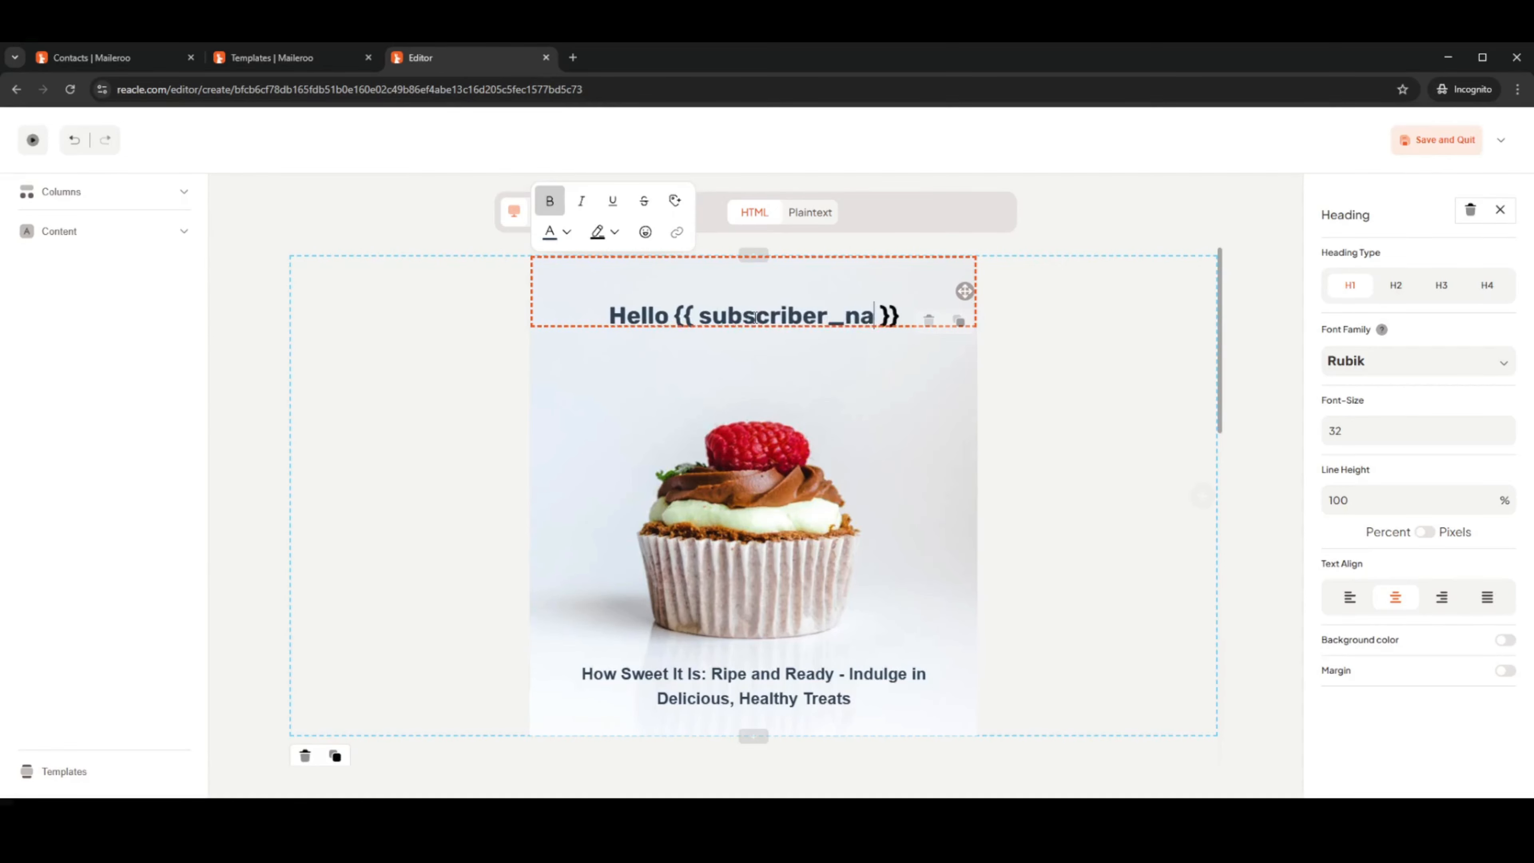
pyautogui.click(1044, 343)
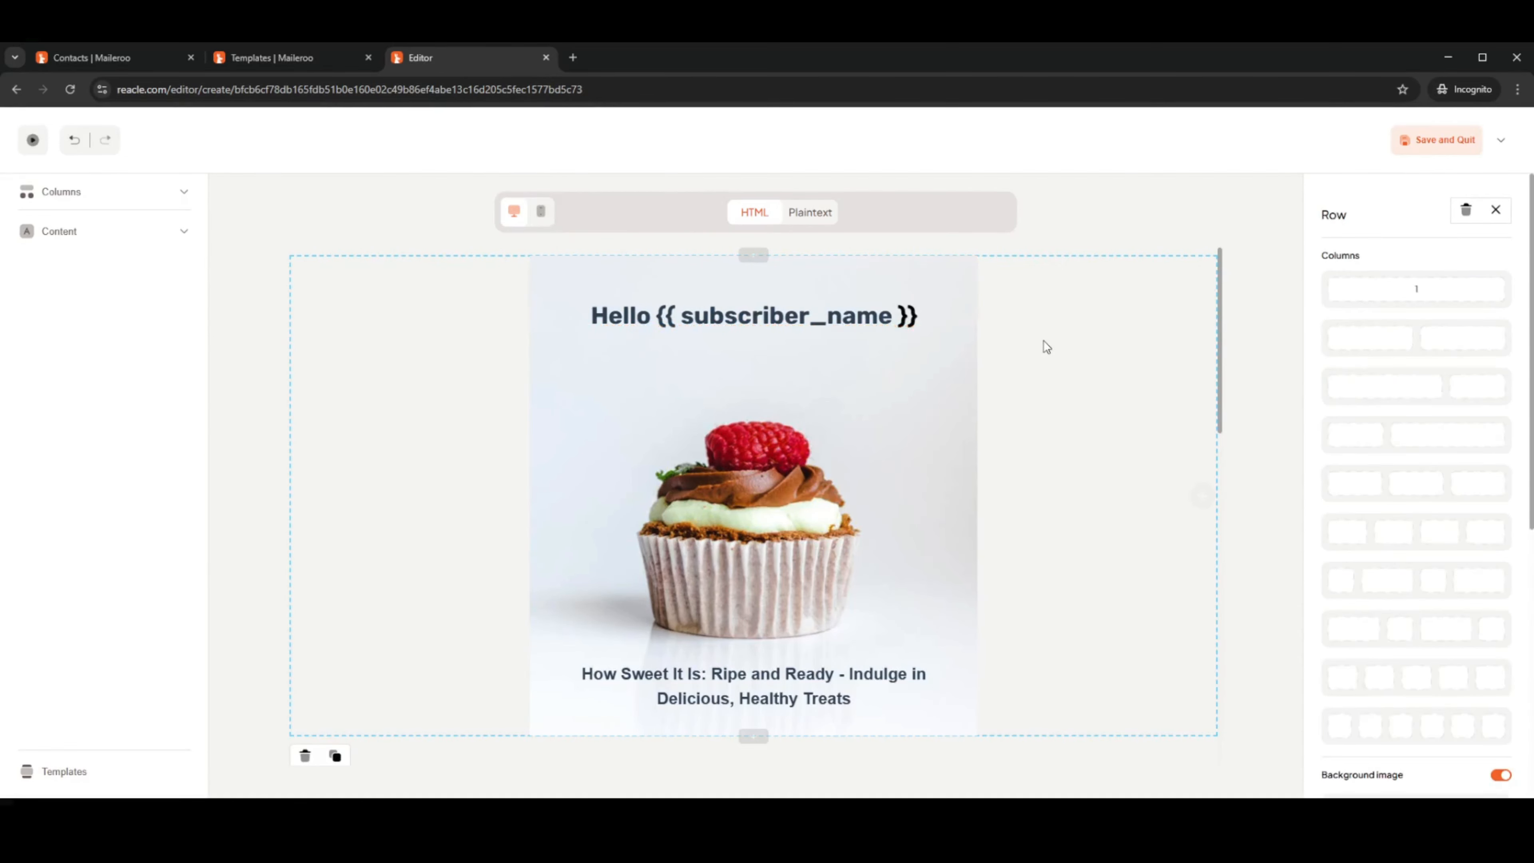
pyautogui.scroll(-10, 990, 364)
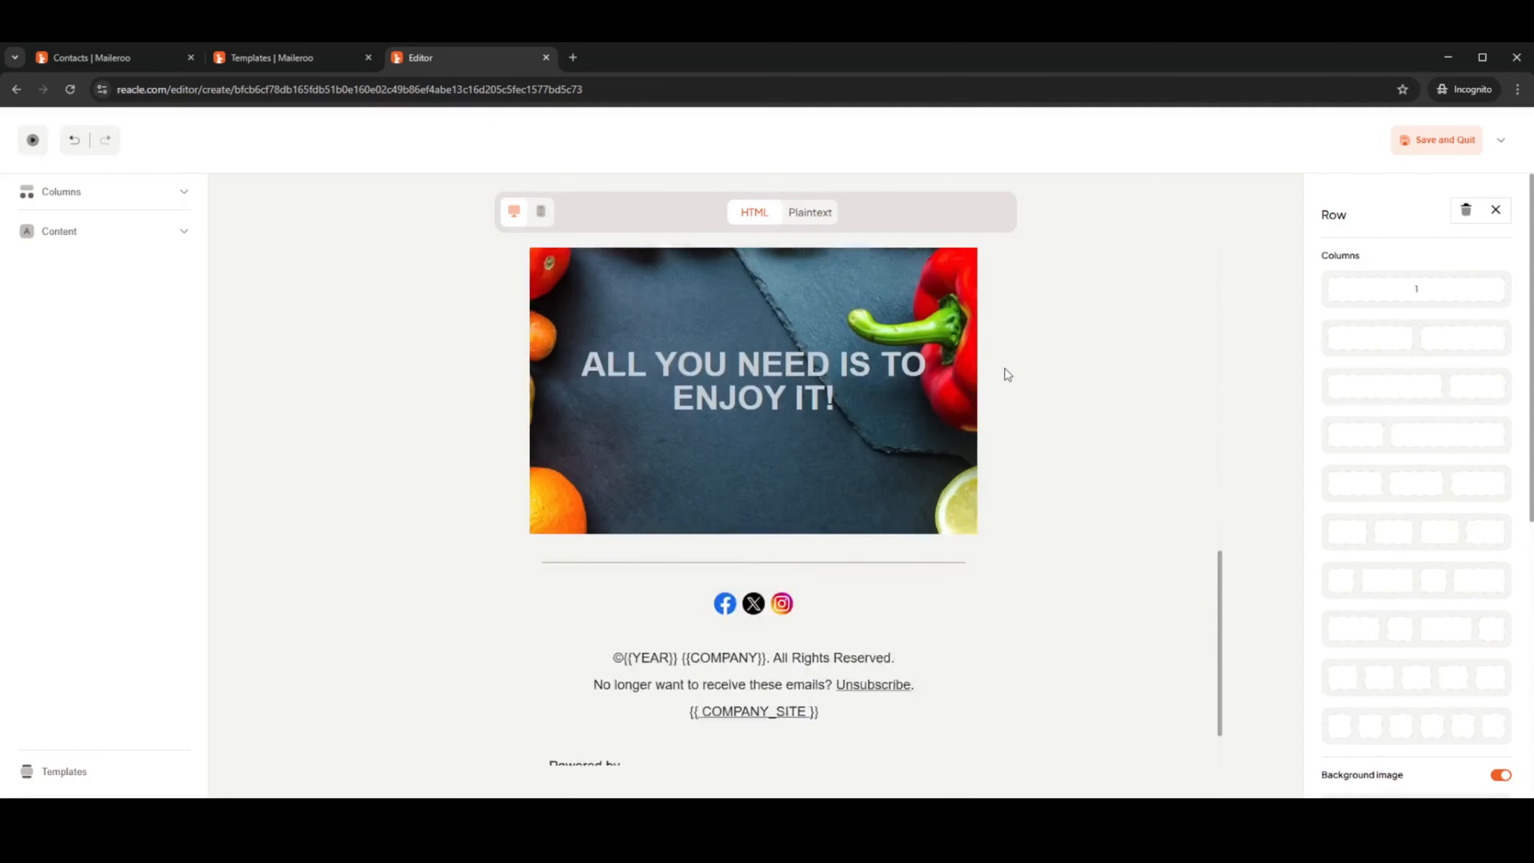
# Save the cupcake email and create a second from-scratch variation titled '50% off sale!'
pyautogui.click(1424, 145)
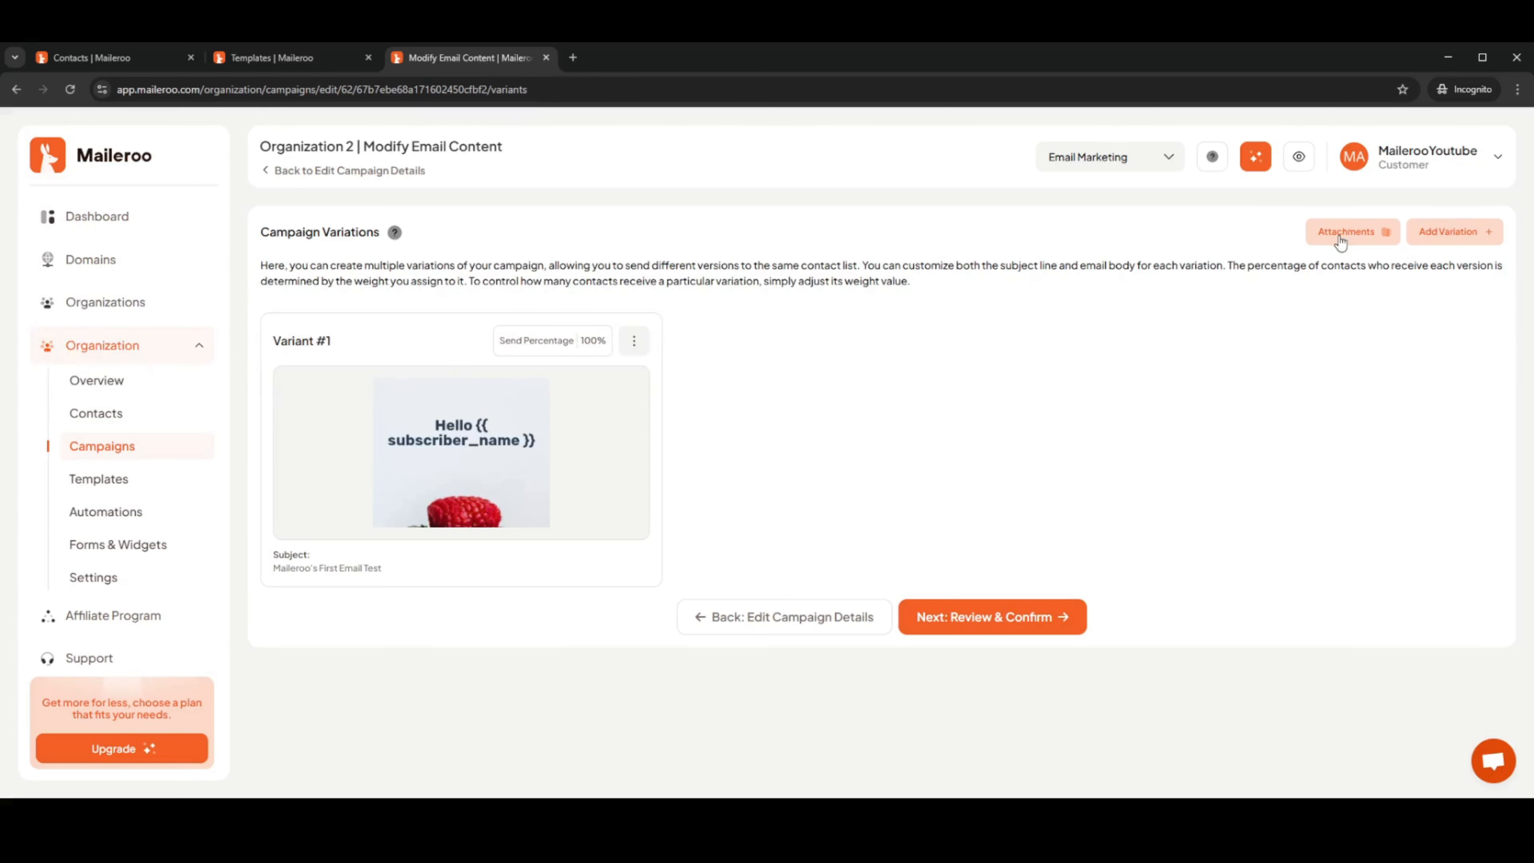
pyautogui.click(1459, 236)
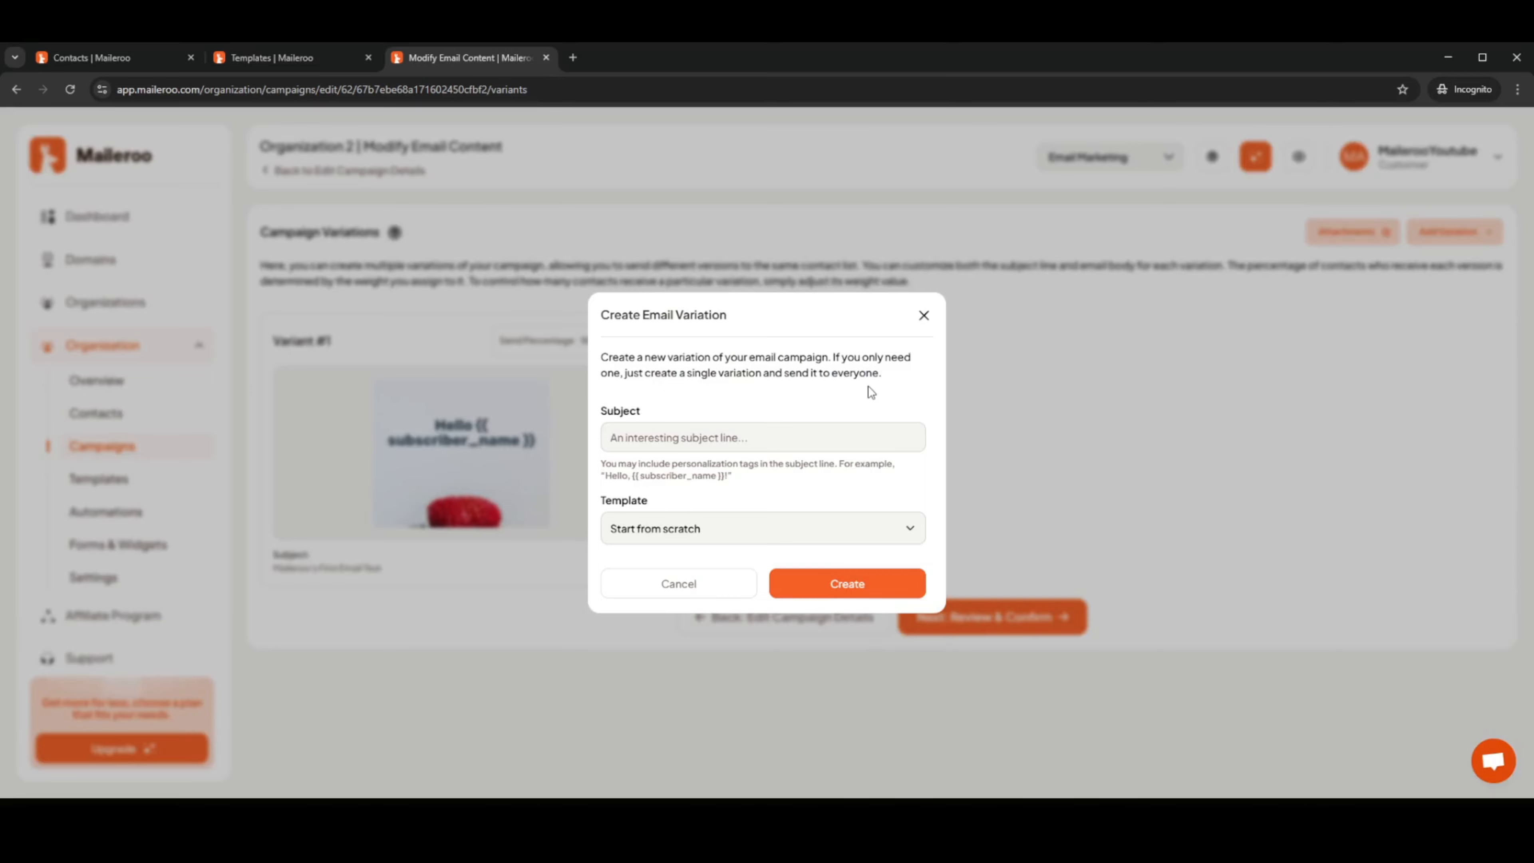
pyautogui.click(754, 438)
pyautogui.write('50% off sale!')
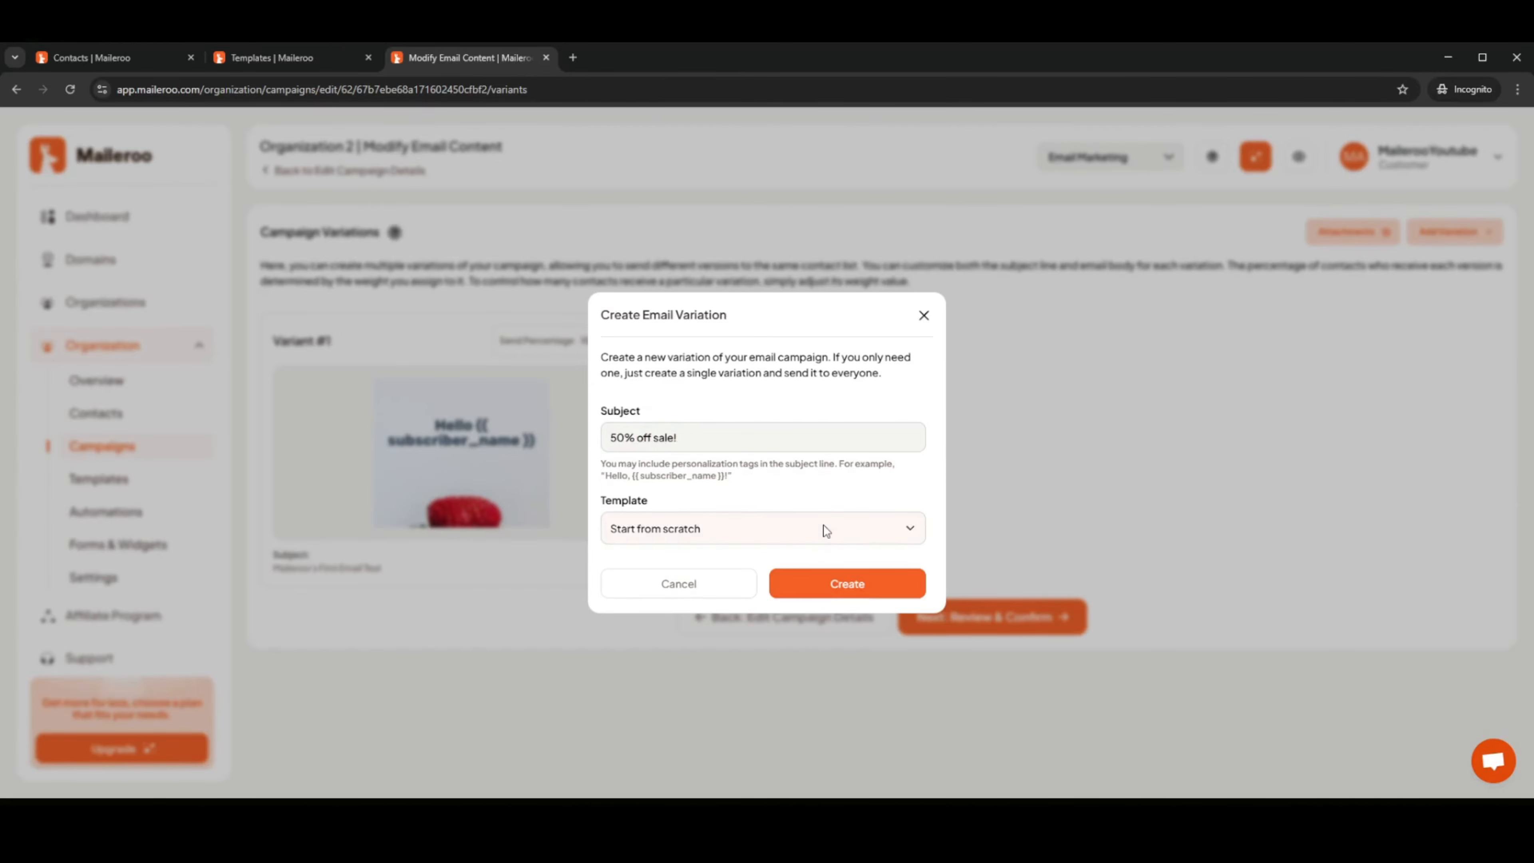
pyautogui.click(818, 583)
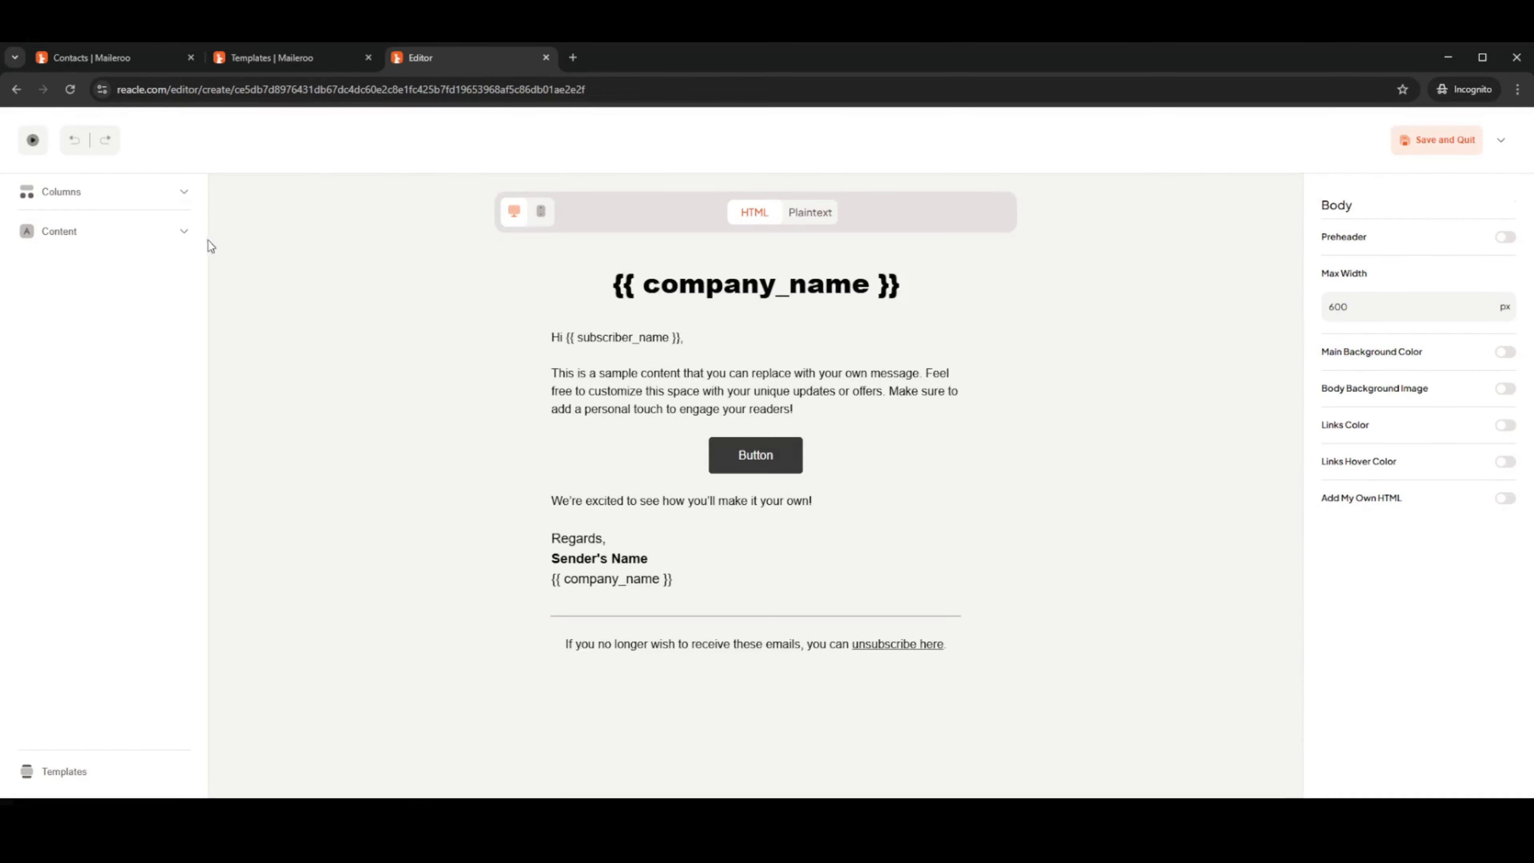
# Replace the second variation's email with the cupcake preset
pyautogui.click(107, 760)
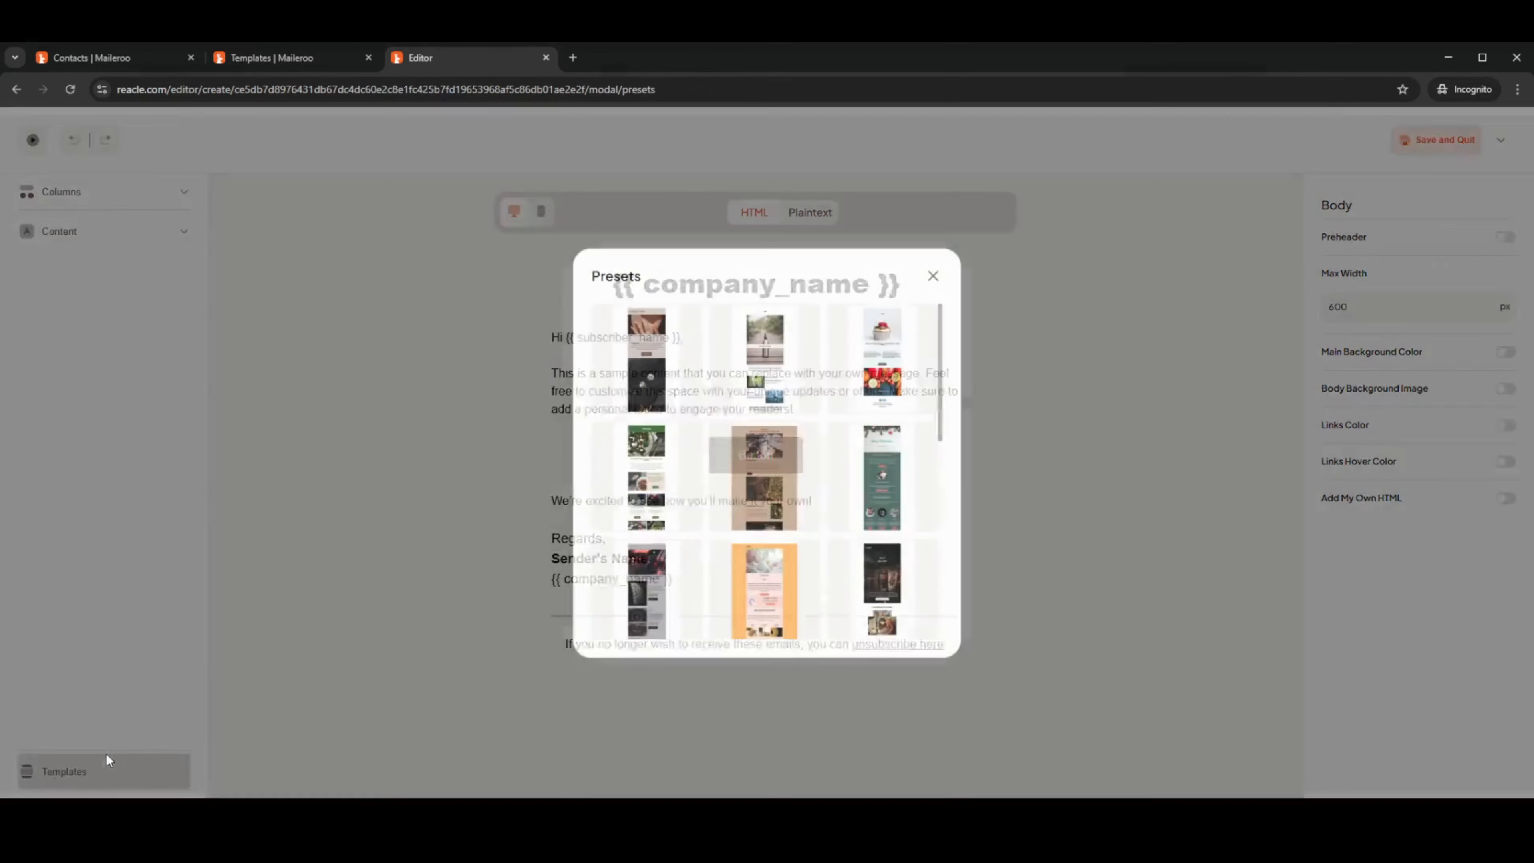
pyautogui.click(871, 356)
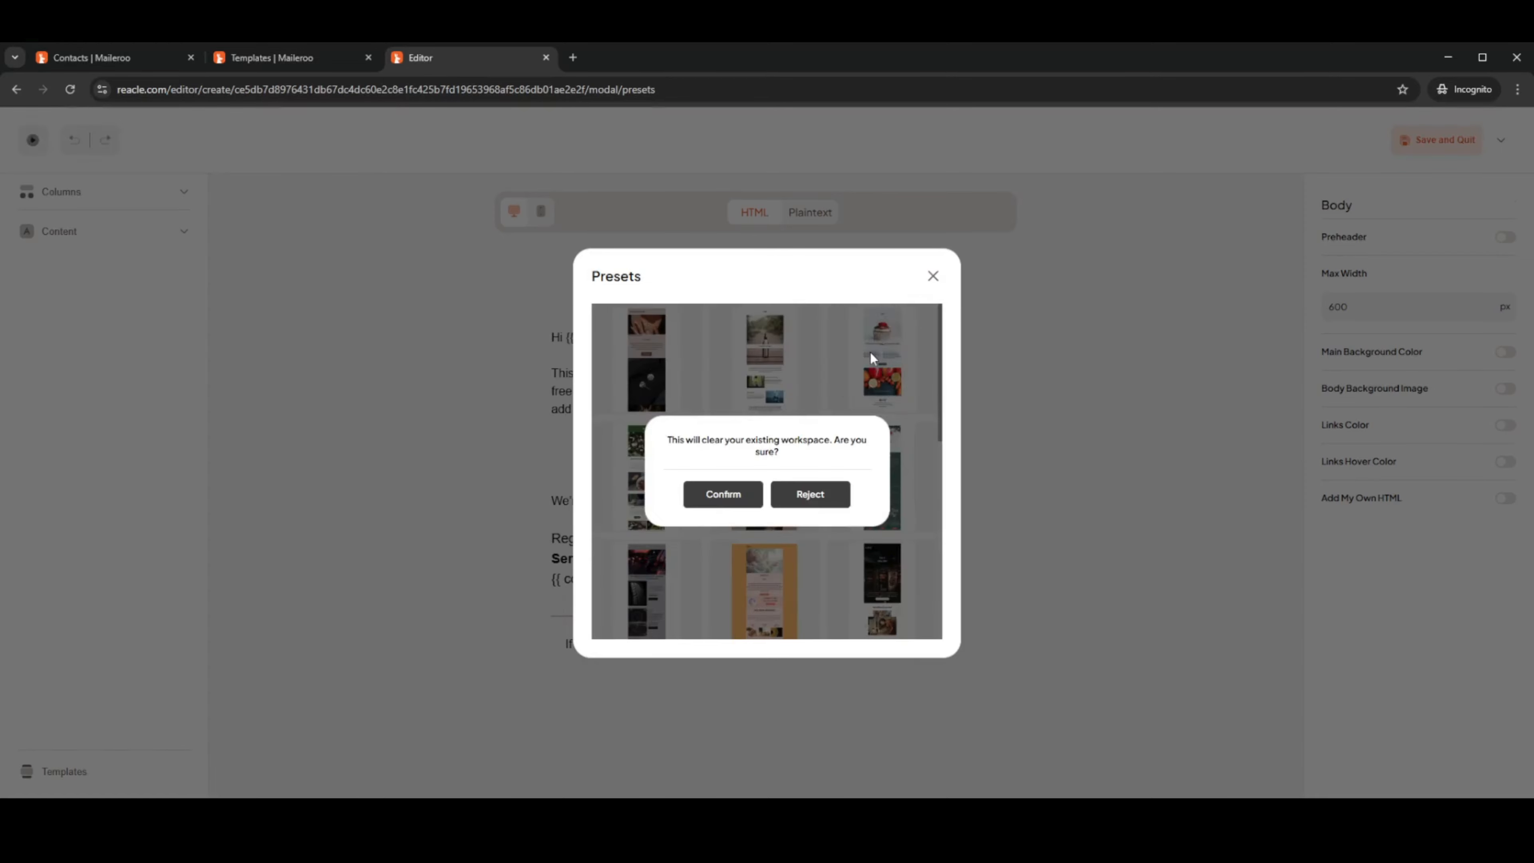
pyautogui.click(717, 498)
# Change the LOGO heading to 'Welcome This is a 50% off Sale!'
pyautogui.doubleClick(773, 314)
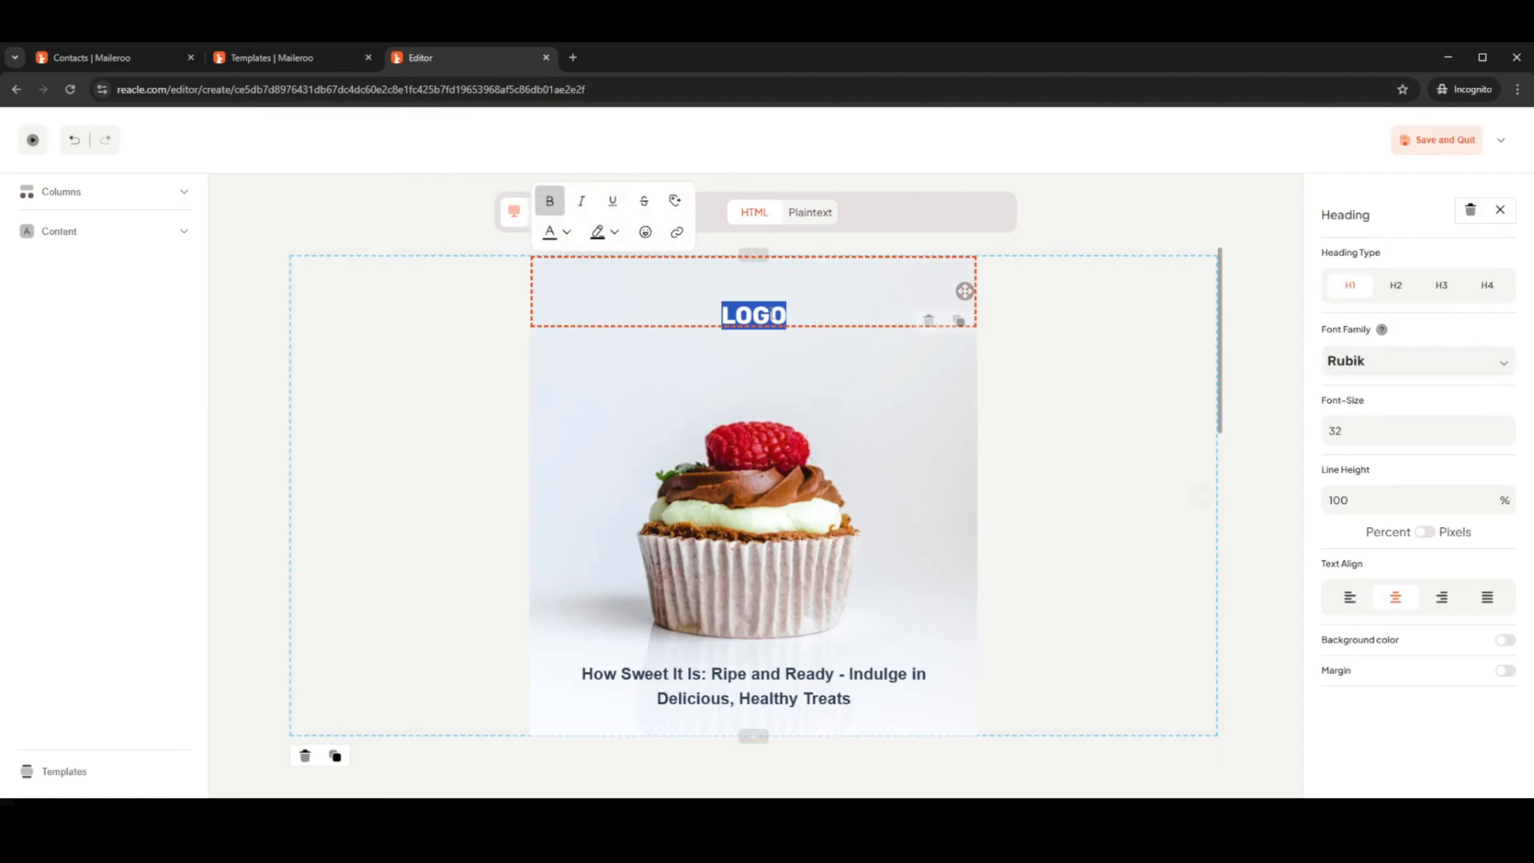
pyautogui.write('Welcome')
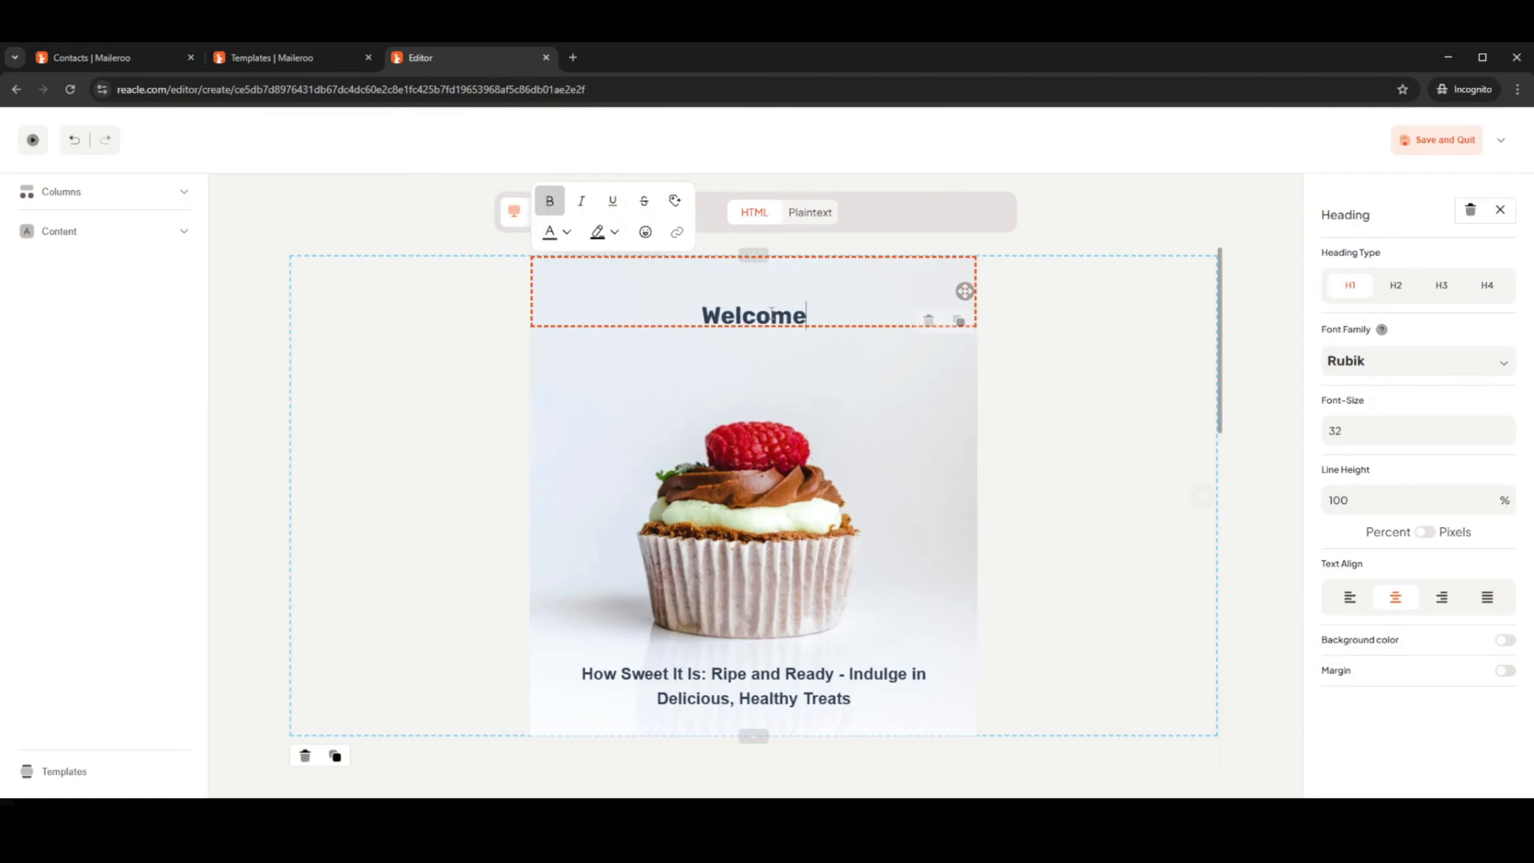
pyautogui.write(' This is a 50')
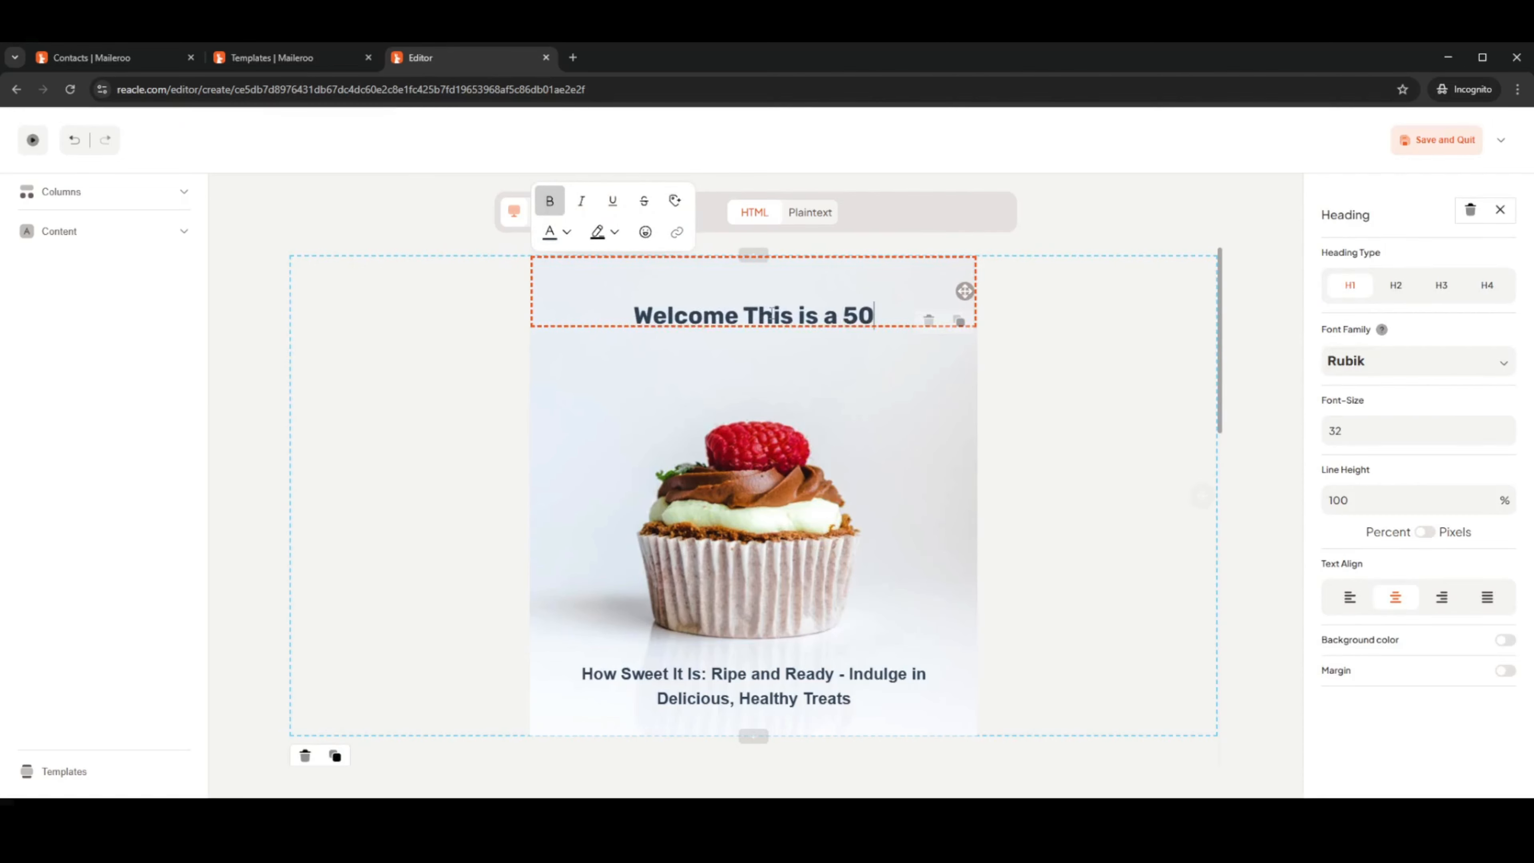
pyautogui.write('% off Sale!')
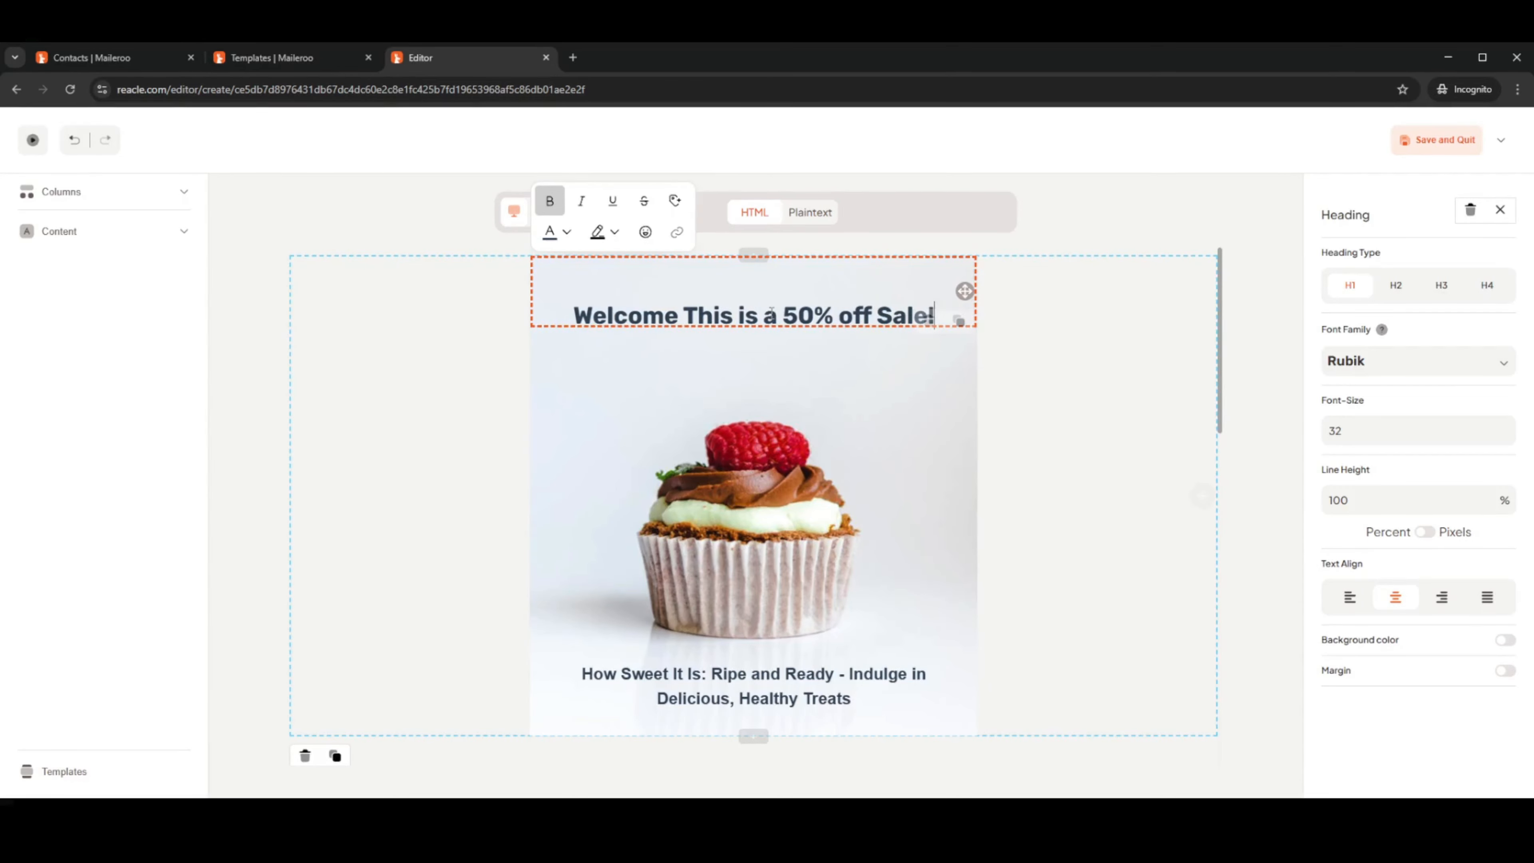
pyautogui.click(1109, 375)
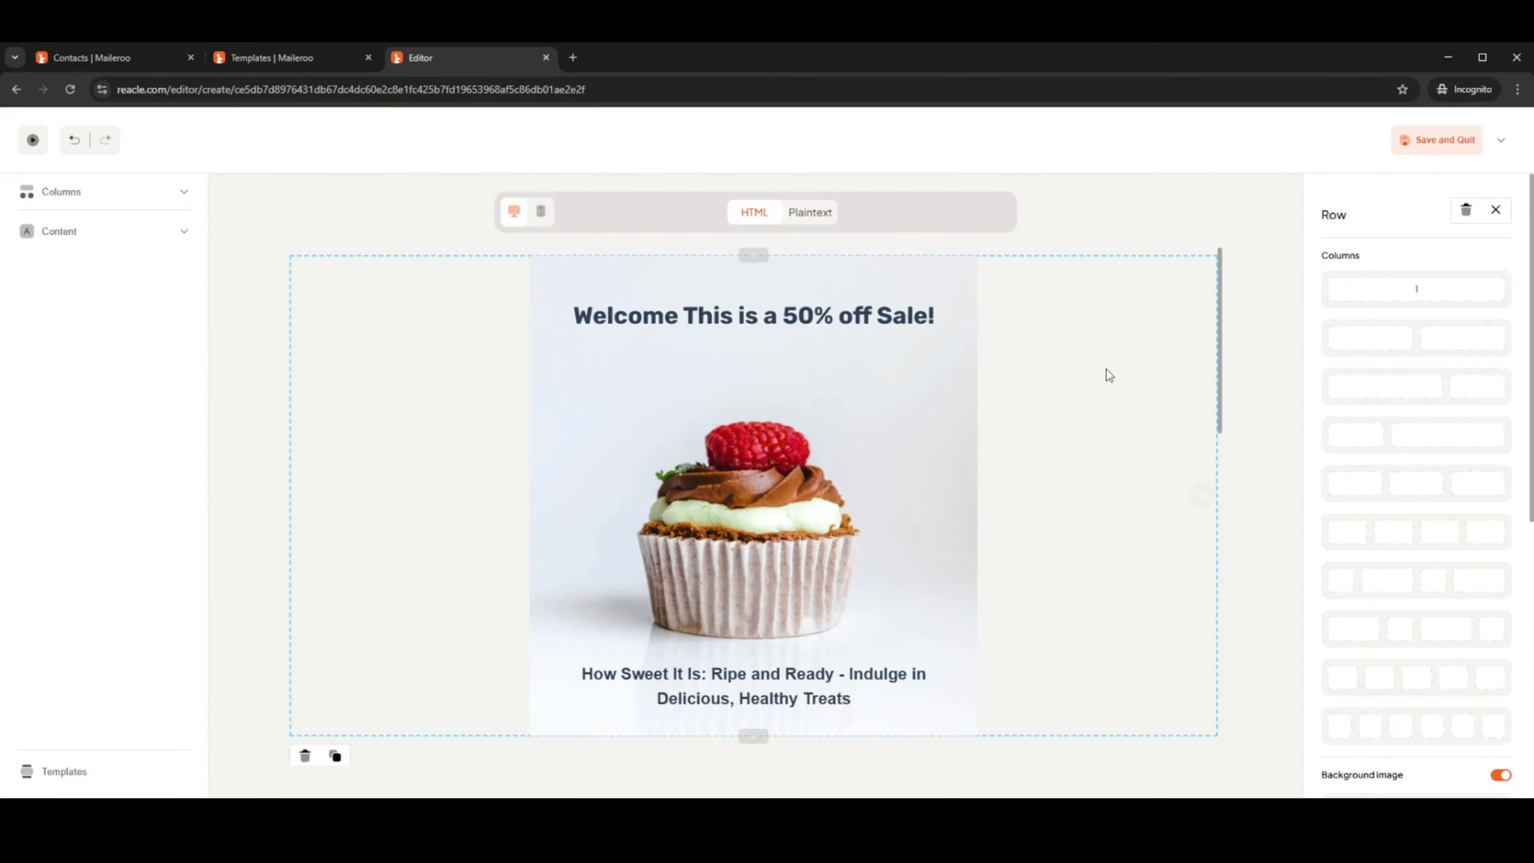
pyautogui.scroll(-10, 1051, 398)
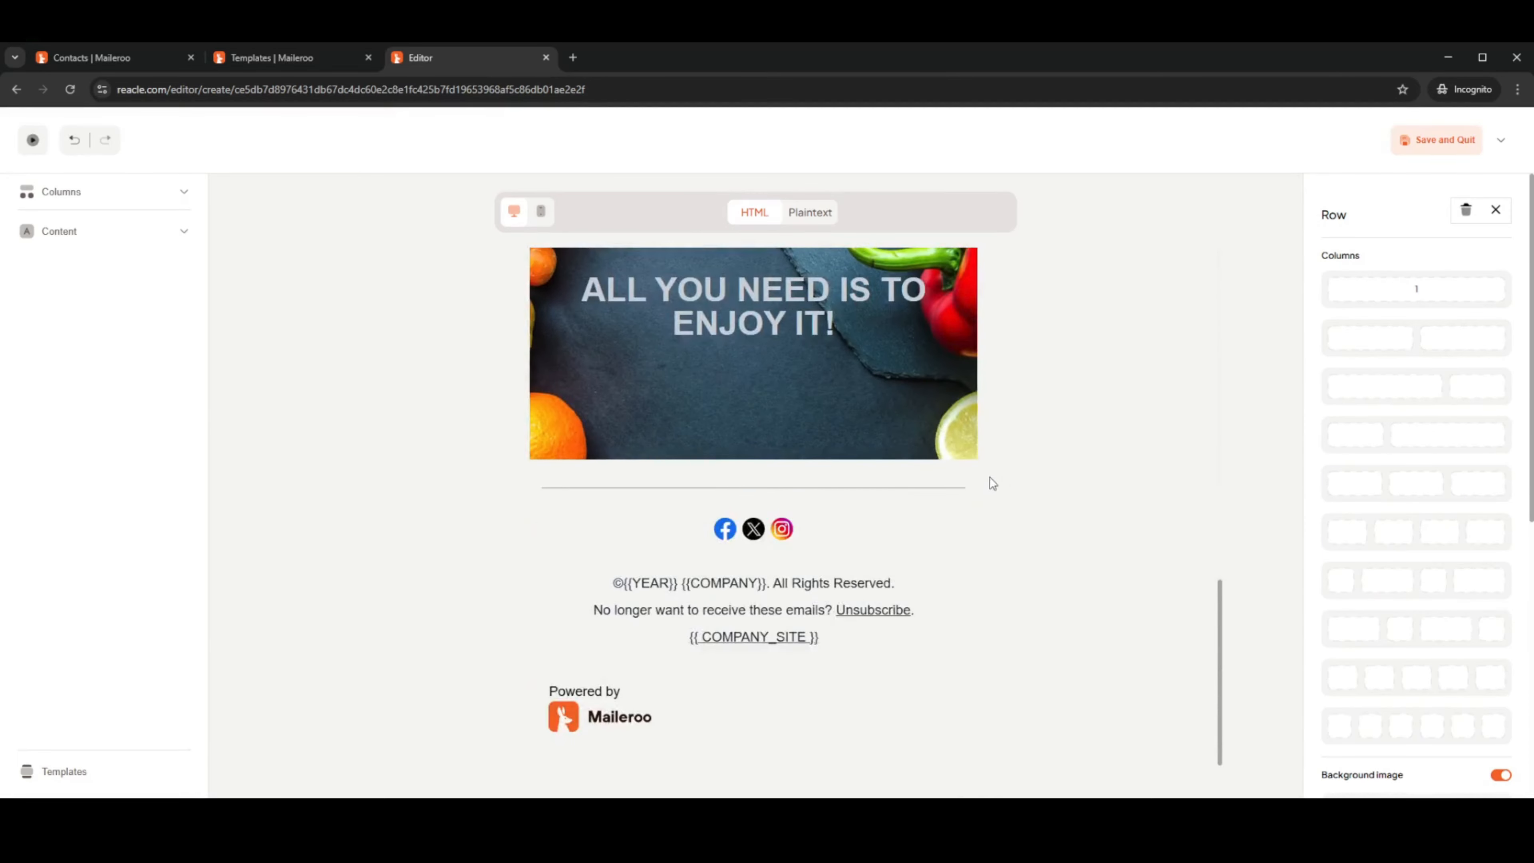
pyautogui.scroll(5, 1002, 478)
pyautogui.scroll(4, 1023, 453)
# Save the template, then try giving Variant #1 an 80% send percentage and cancel
pyautogui.click(1437, 139)
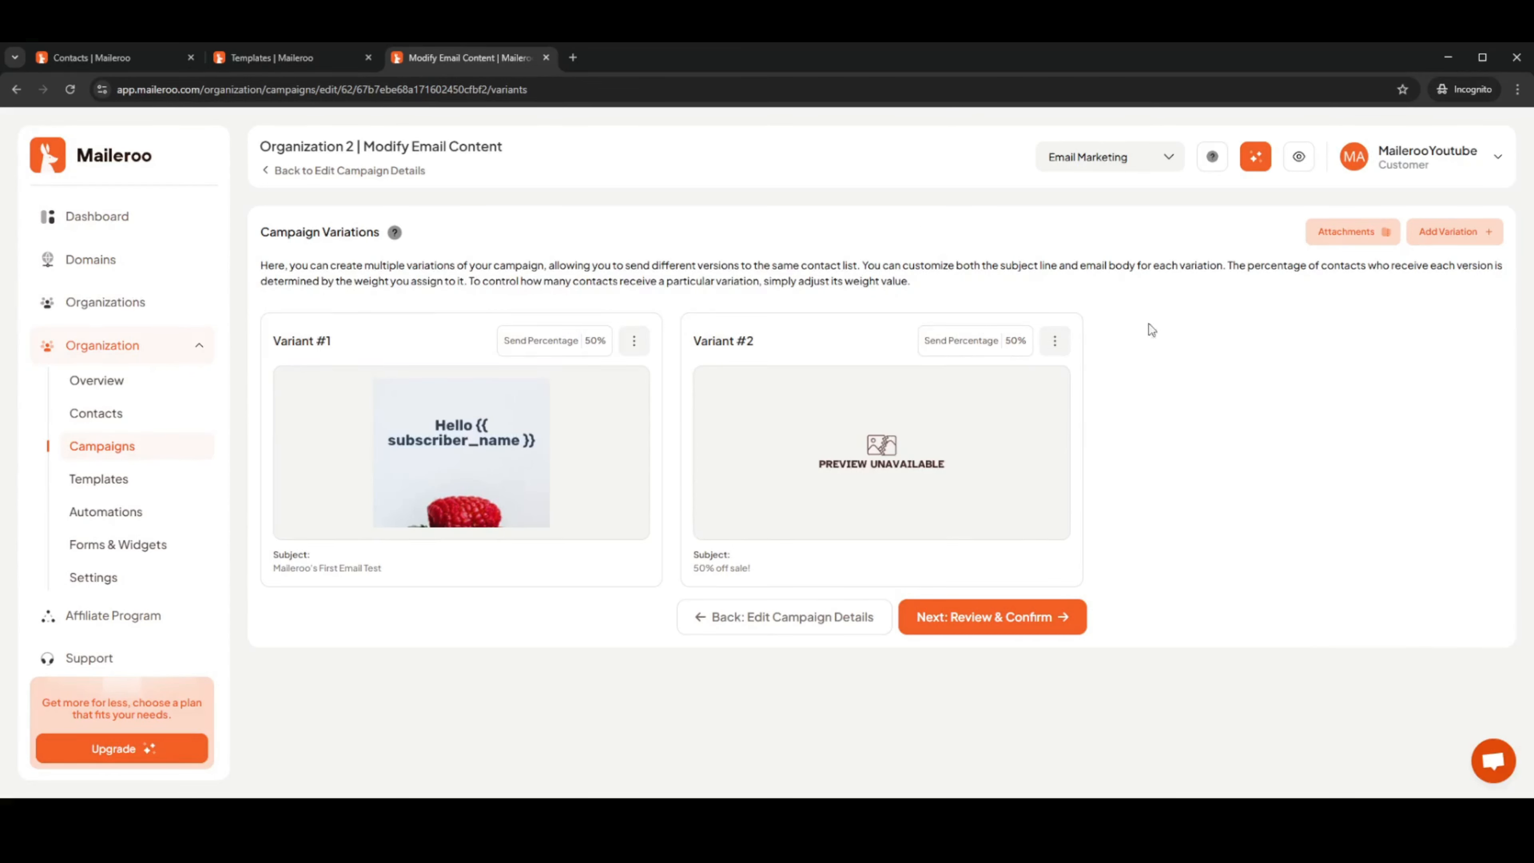
pyautogui.click(634, 342)
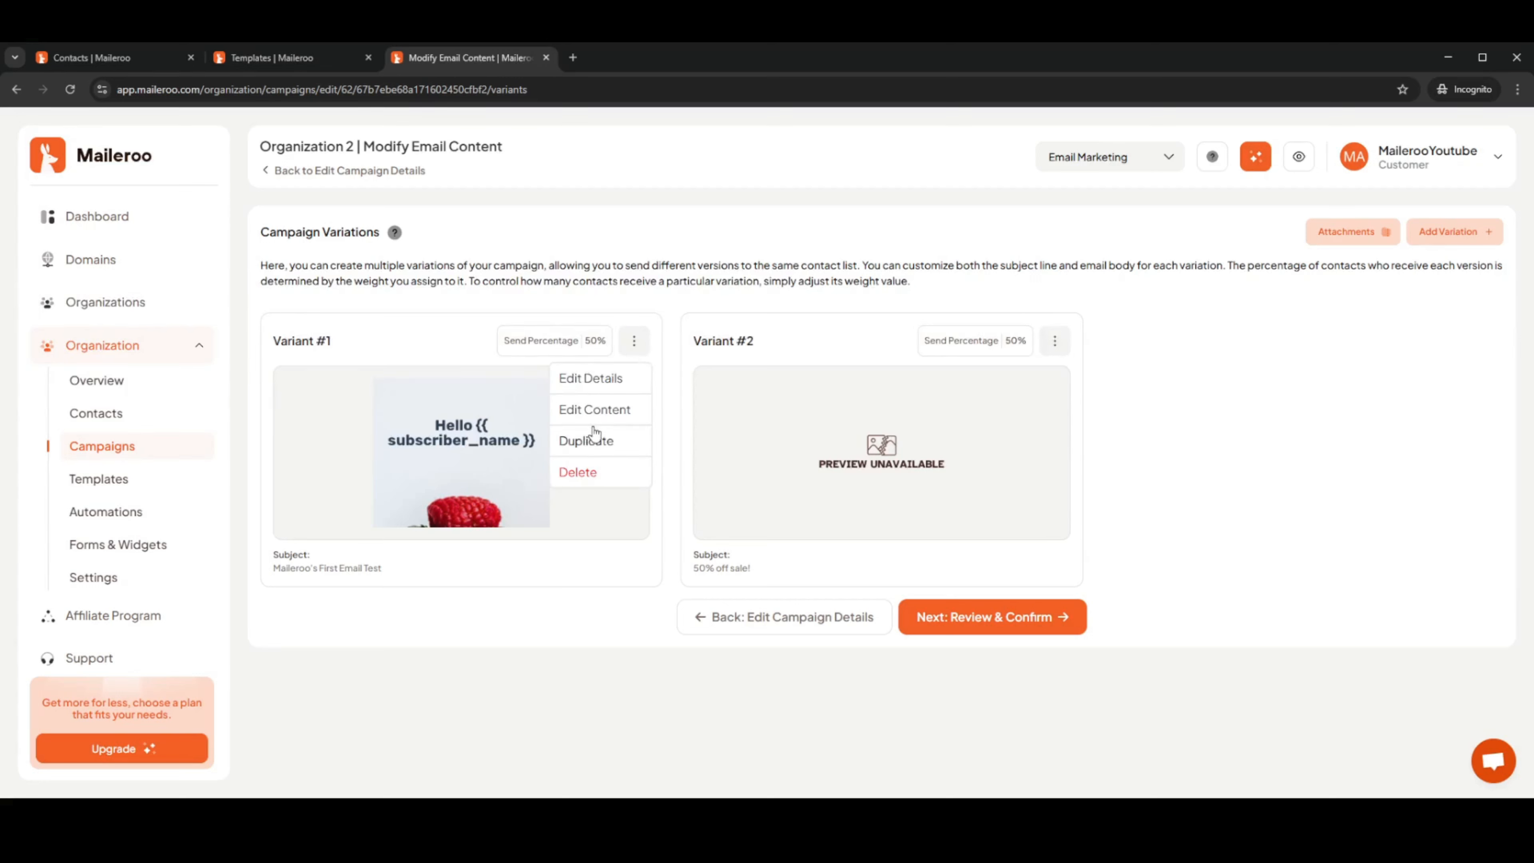
pyautogui.click(592, 379)
pyautogui.doubleClick(617, 492)
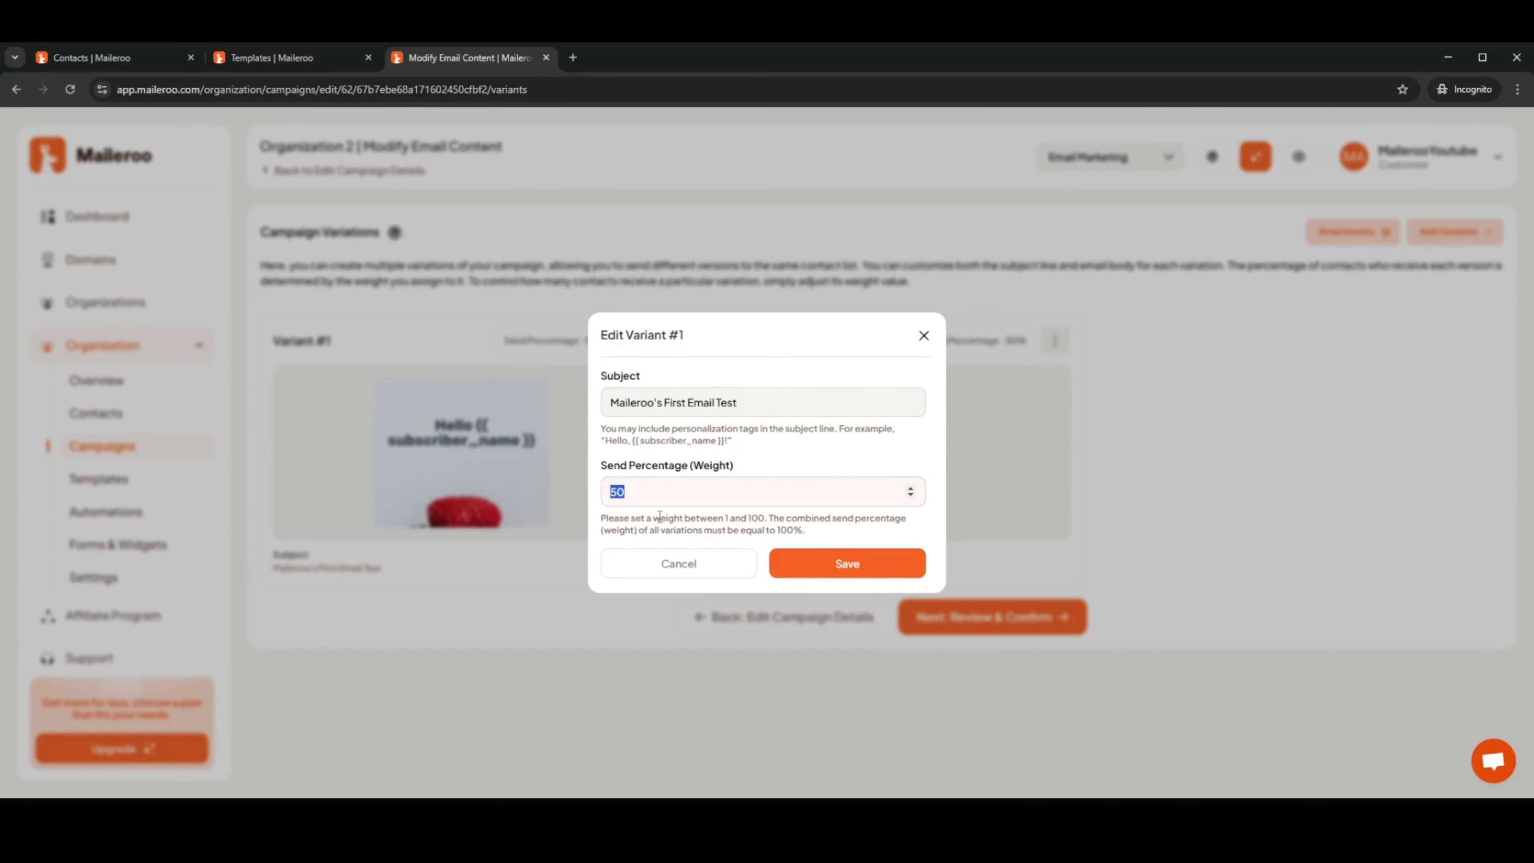
pyautogui.write('80')
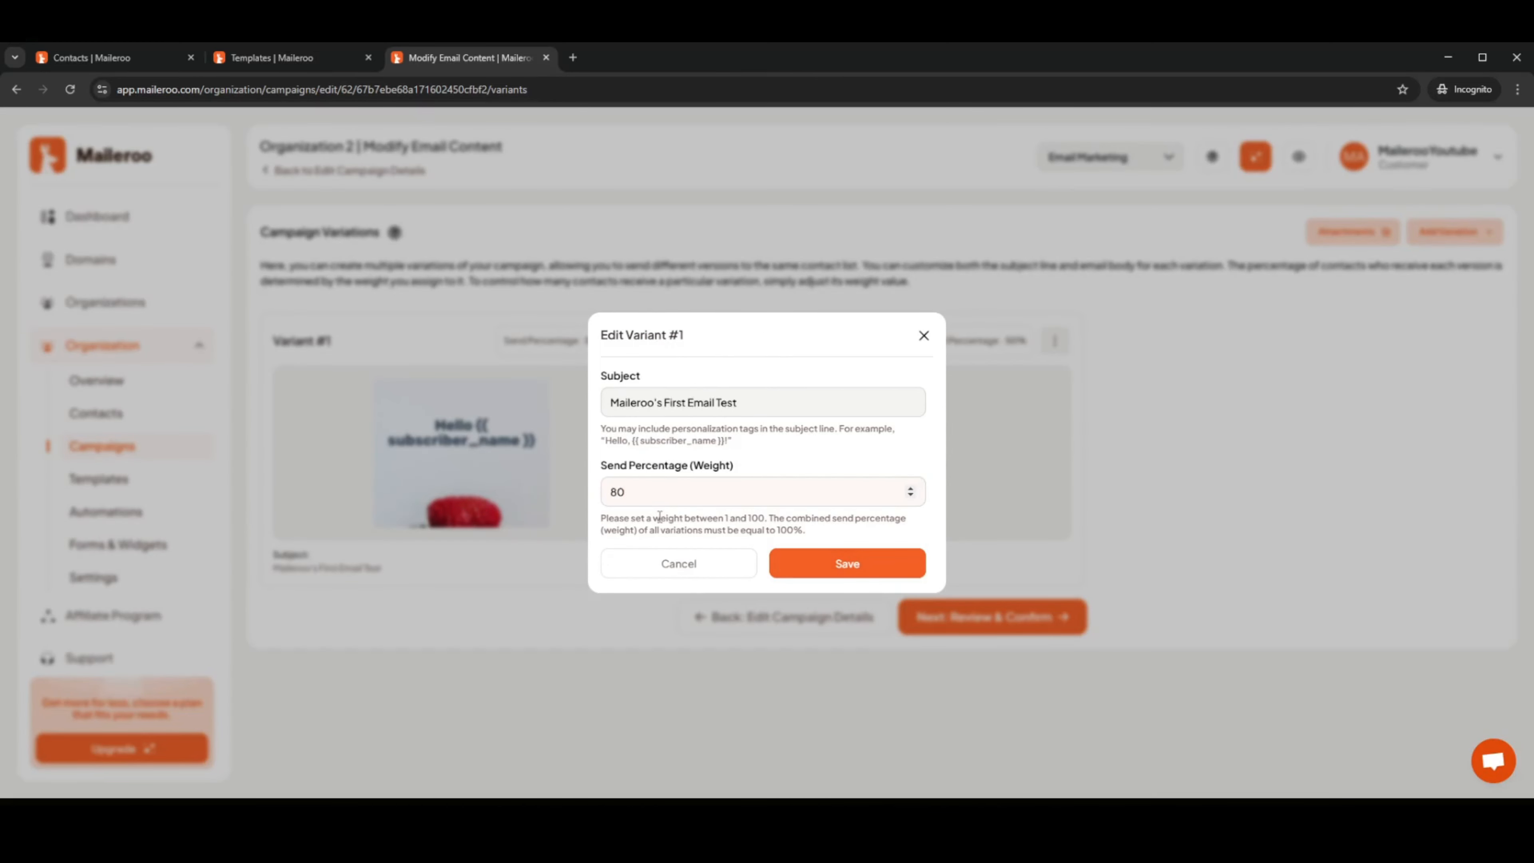
pyautogui.click(894, 574)
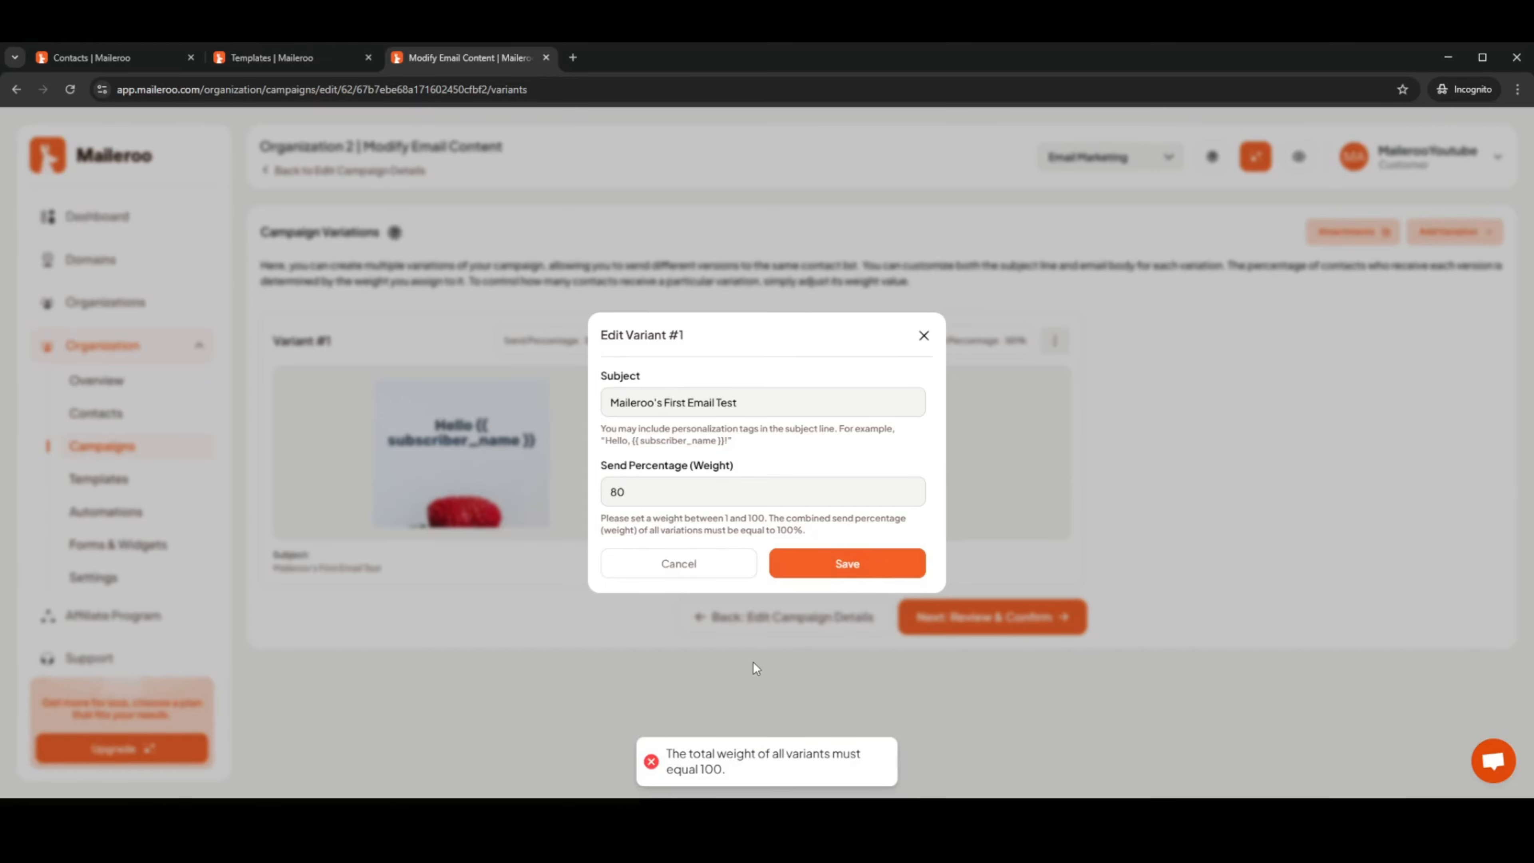
pyautogui.click(923, 335)
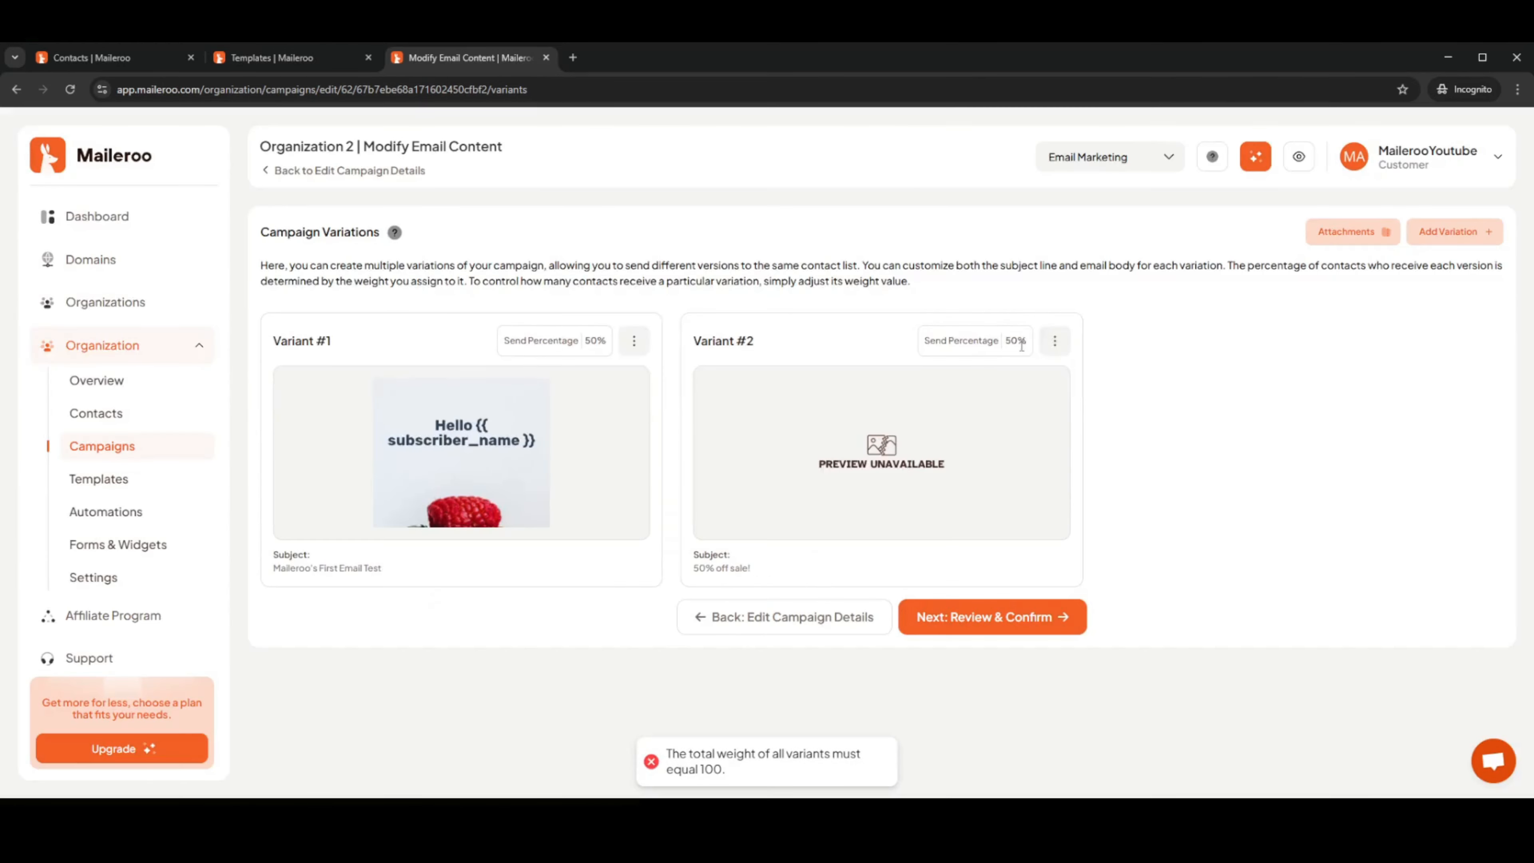
# Set Variant #2's send percentage to 20% and save it
pyautogui.click(1056, 342)
pyautogui.click(1015, 379)
pyautogui.moveTo(716, 489); pyautogui.dragTo(562, 492)
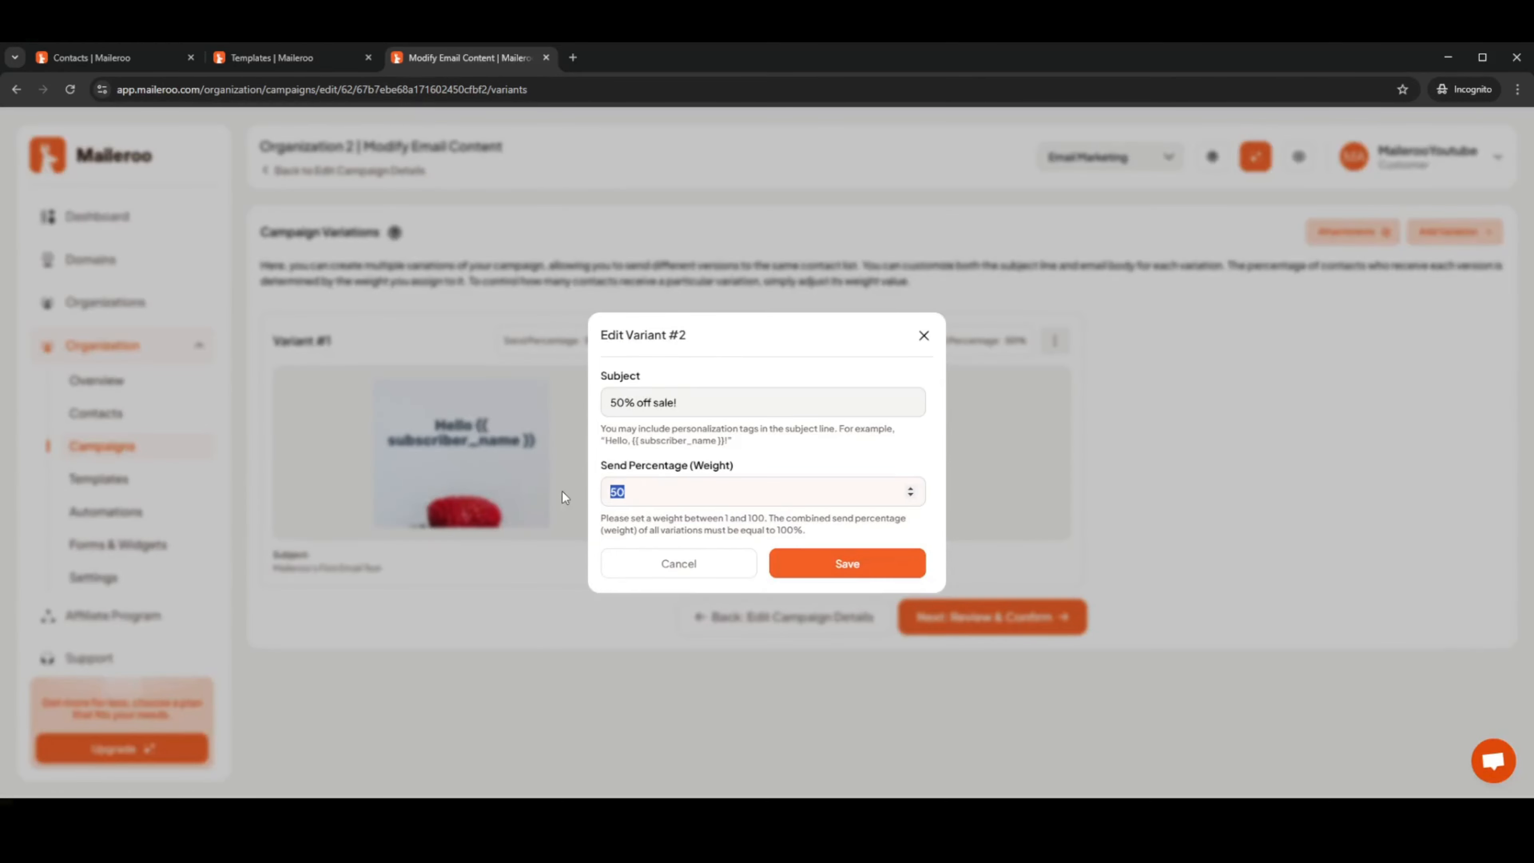
pyautogui.write('20')
pyautogui.click(878, 571)
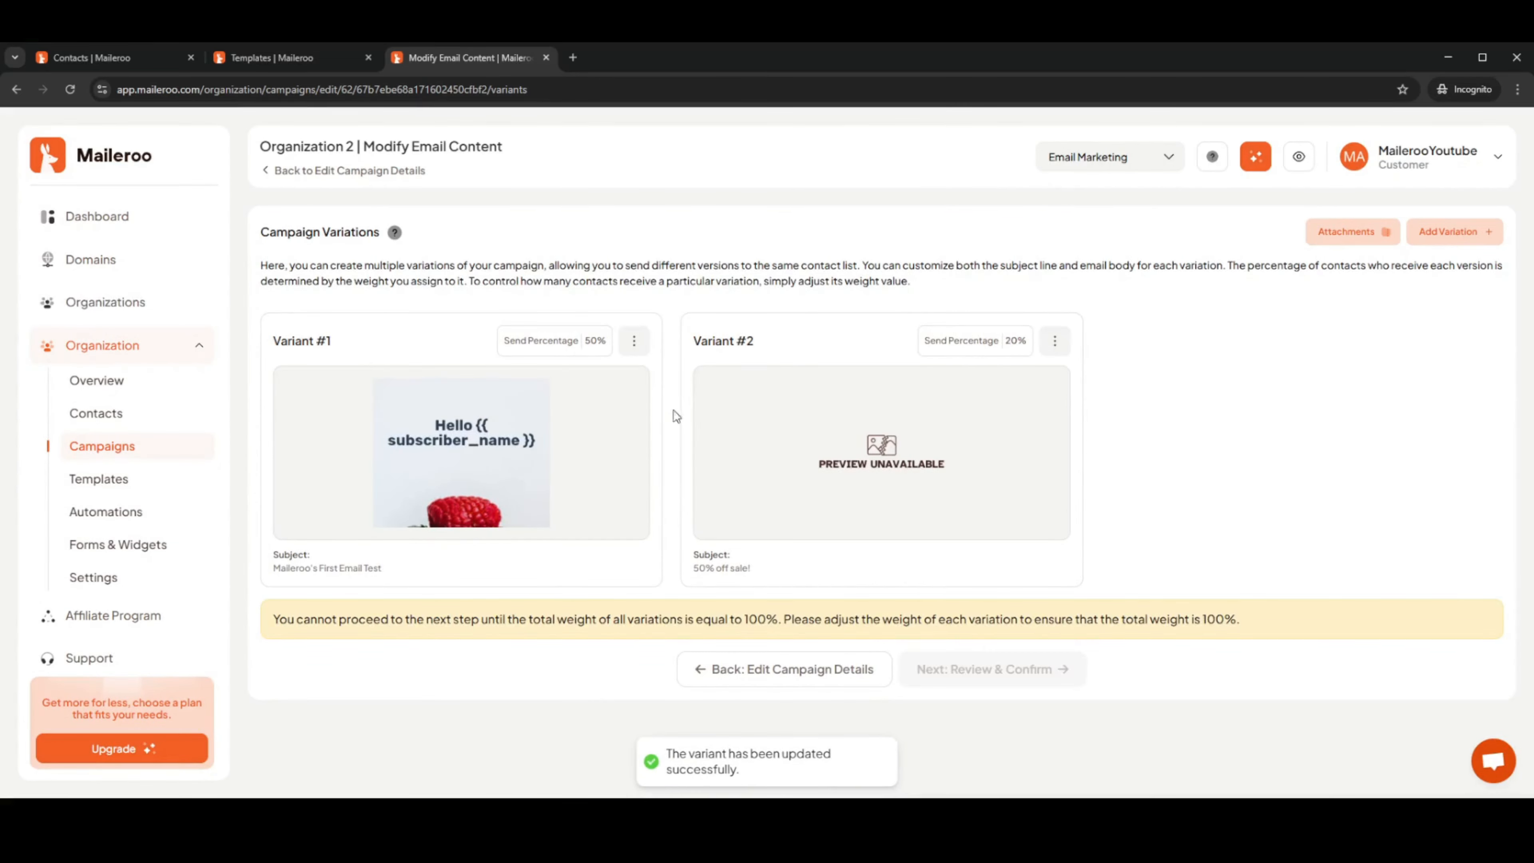
# Set Variant #1's send percentage to 80% and save it
pyautogui.click(634, 342)
pyautogui.click(606, 379)
pyautogui.moveTo(673, 494); pyautogui.dragTo(578, 513)
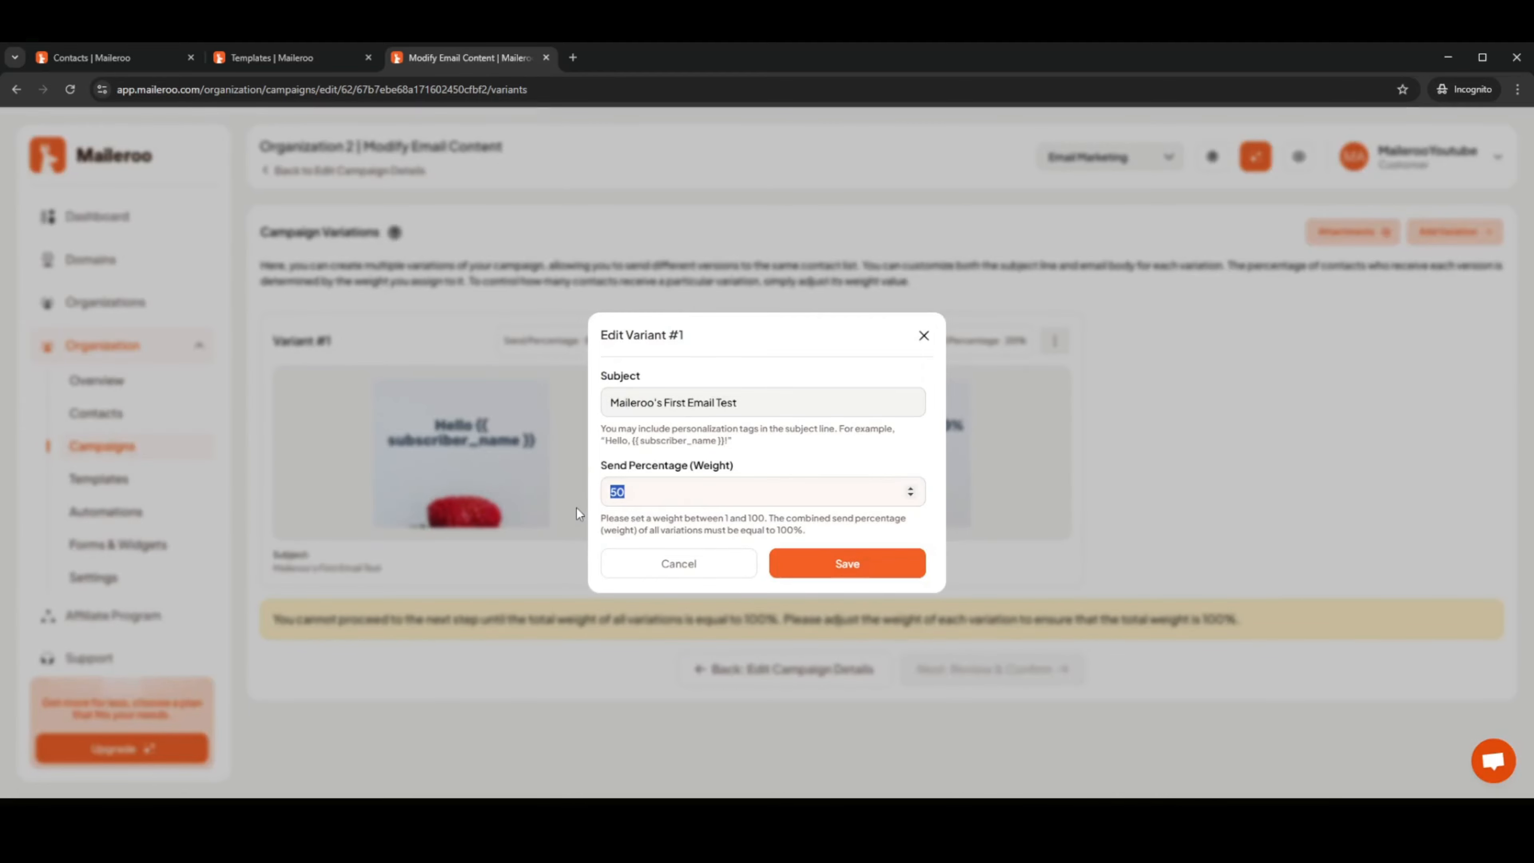
pyautogui.click(814, 557)
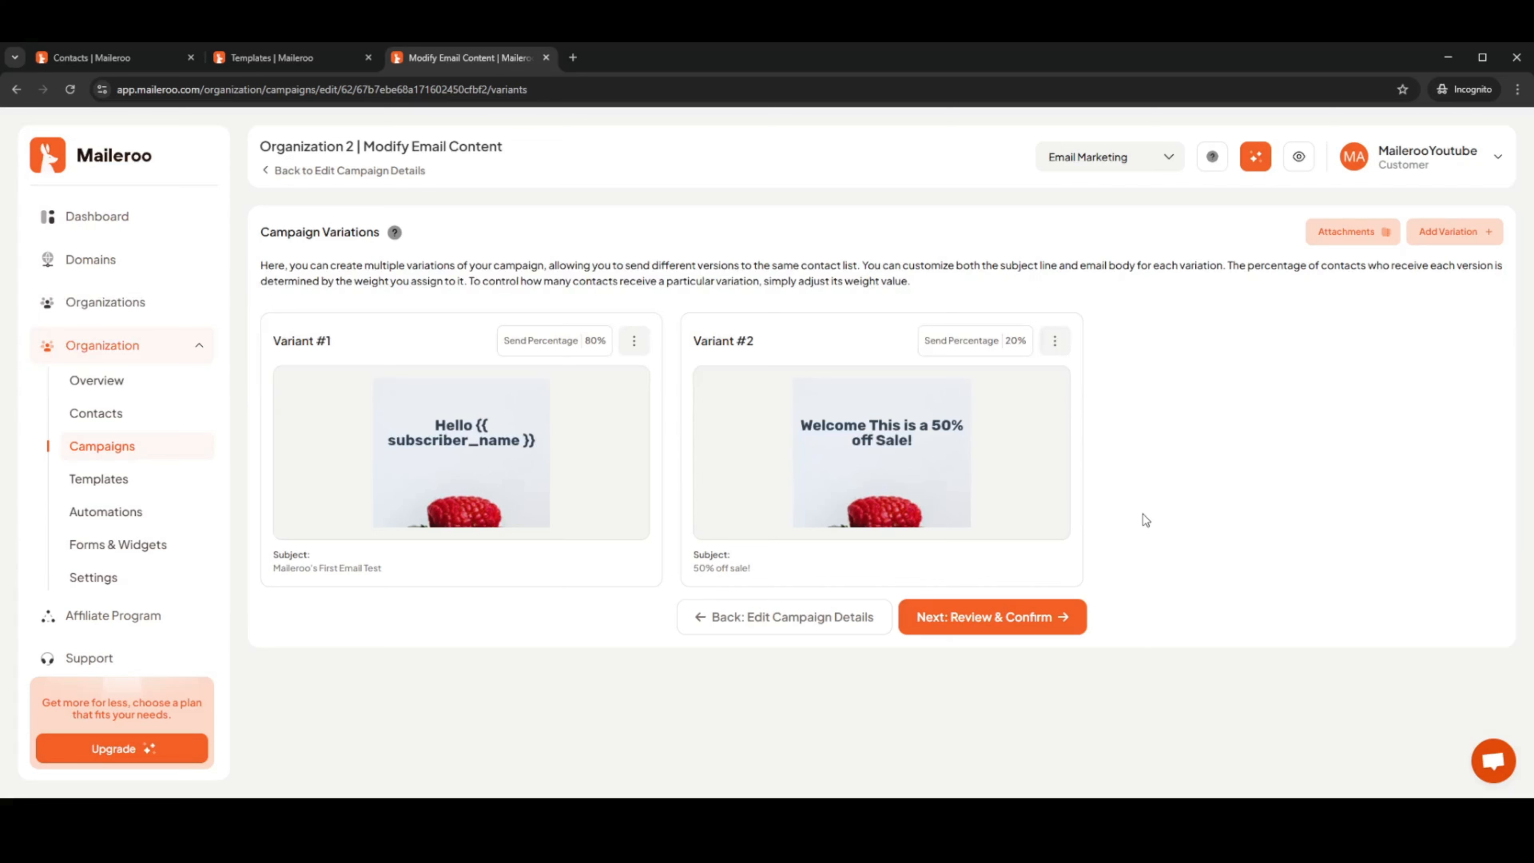
# Delete Variant #2 from the campaign's email content
pyautogui.click(994, 618)
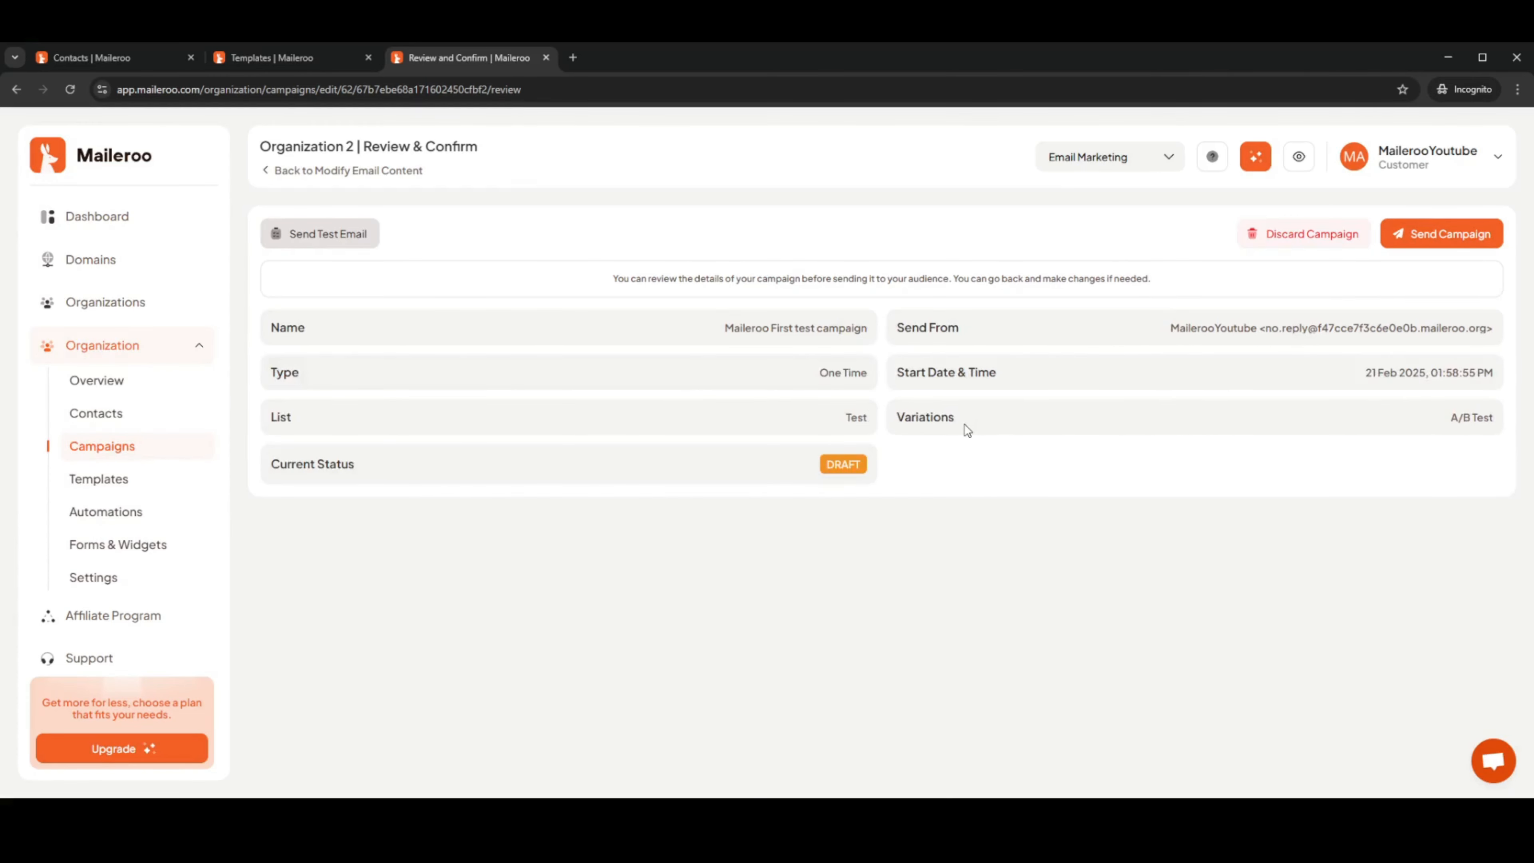
pyautogui.click(346, 171)
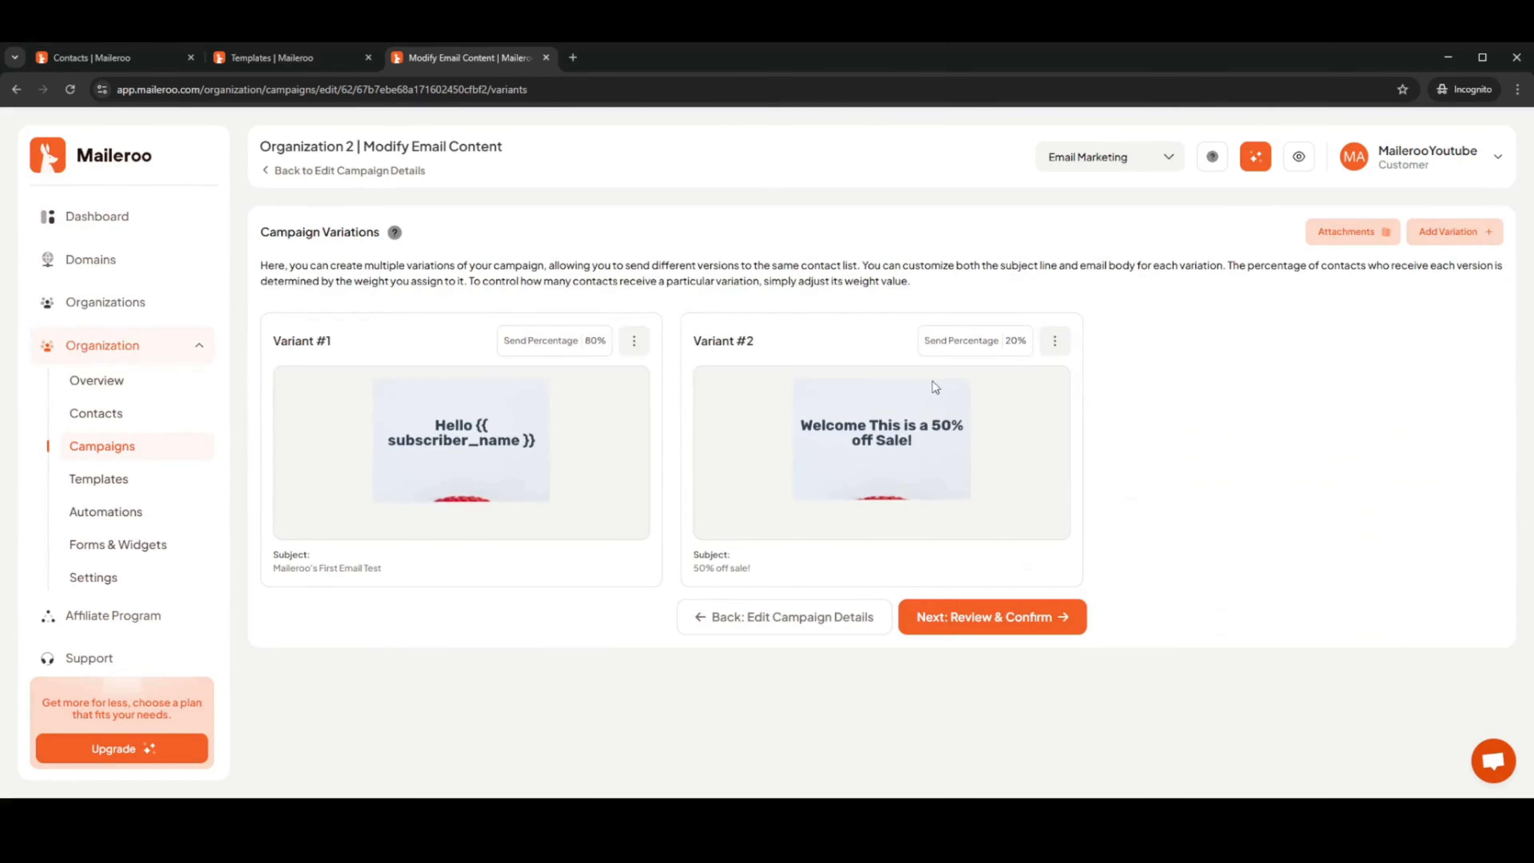
pyautogui.click(1055, 342)
pyautogui.click(1027, 471)
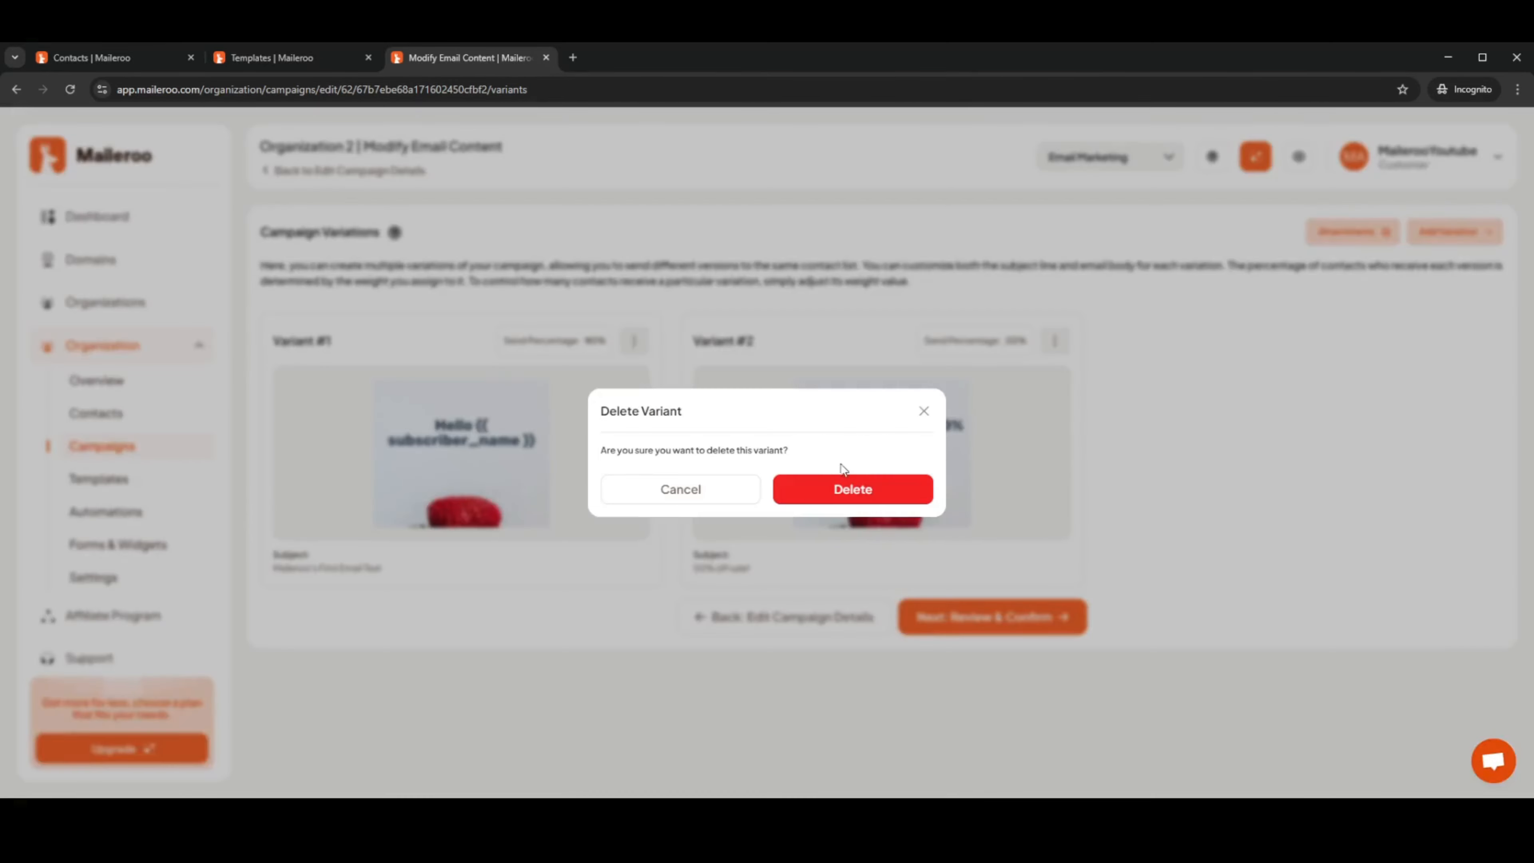
pyautogui.click(843, 483)
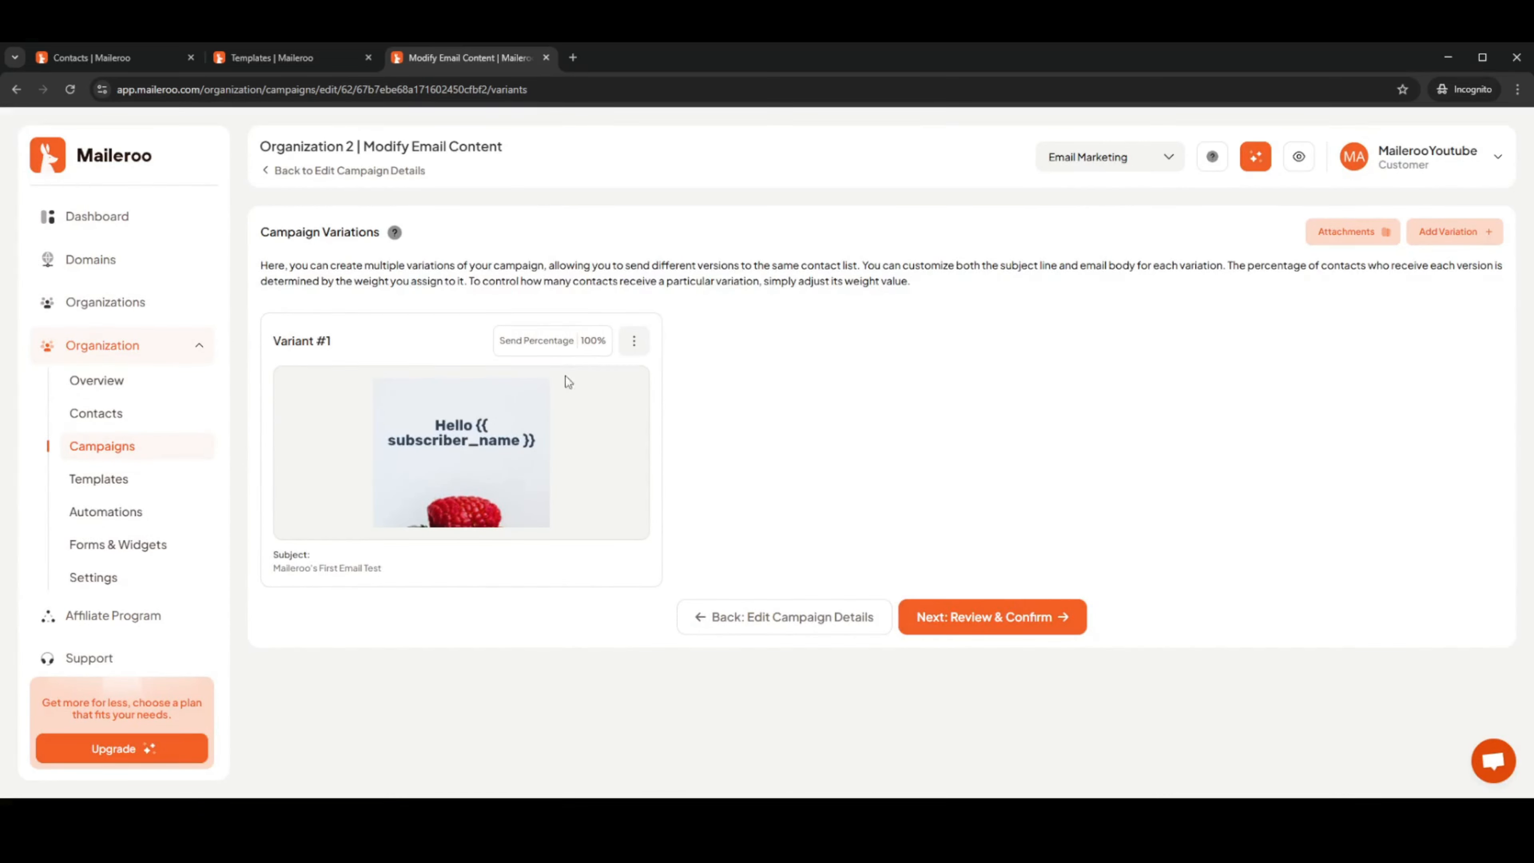
# Review the campaign and send it live to the Test list
pyautogui.click(1051, 619)
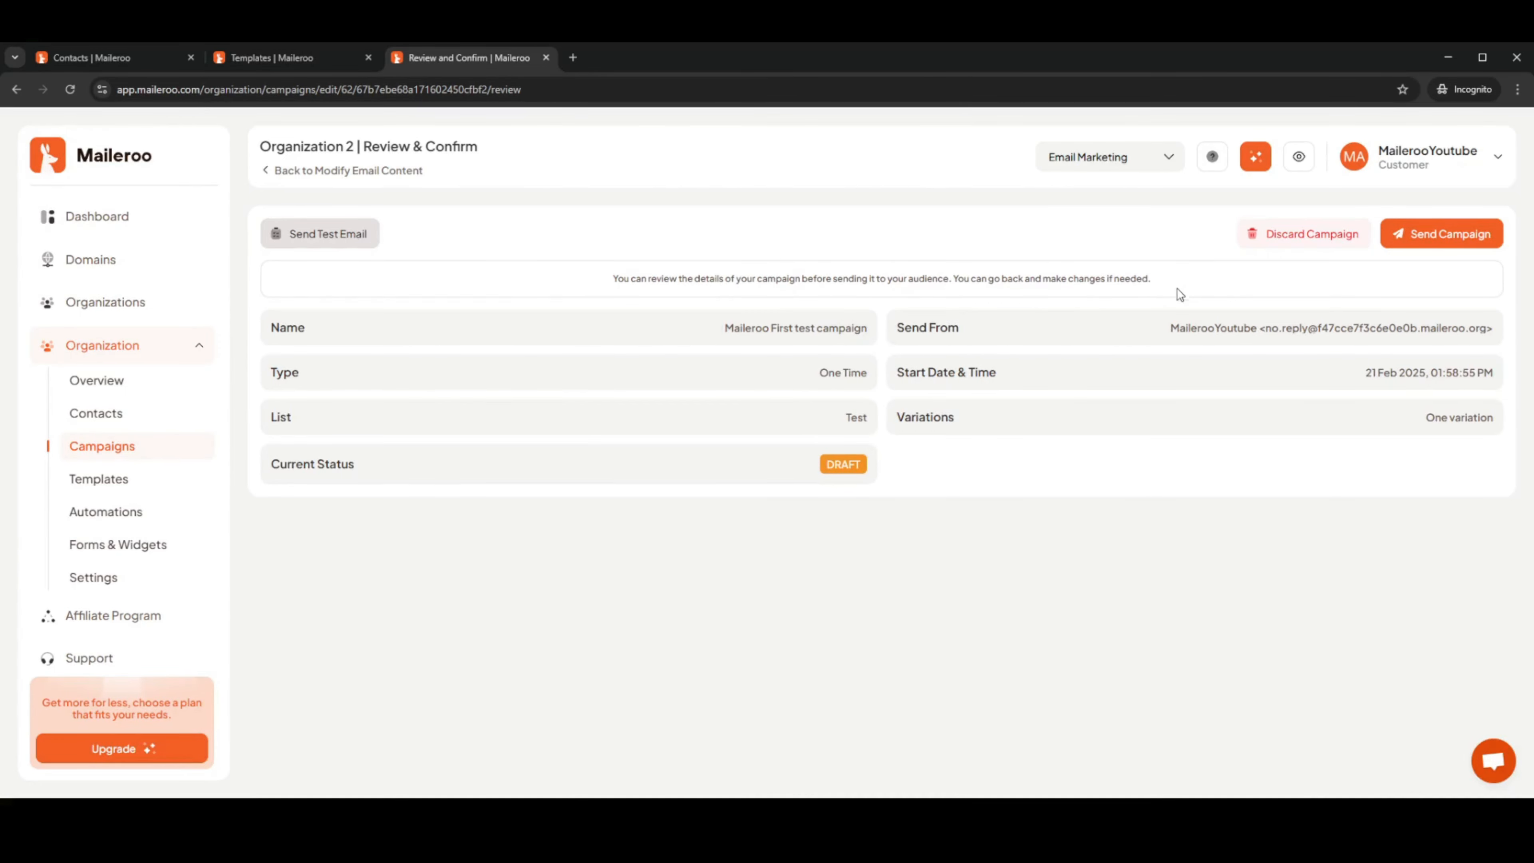
pyautogui.click(1441, 246)
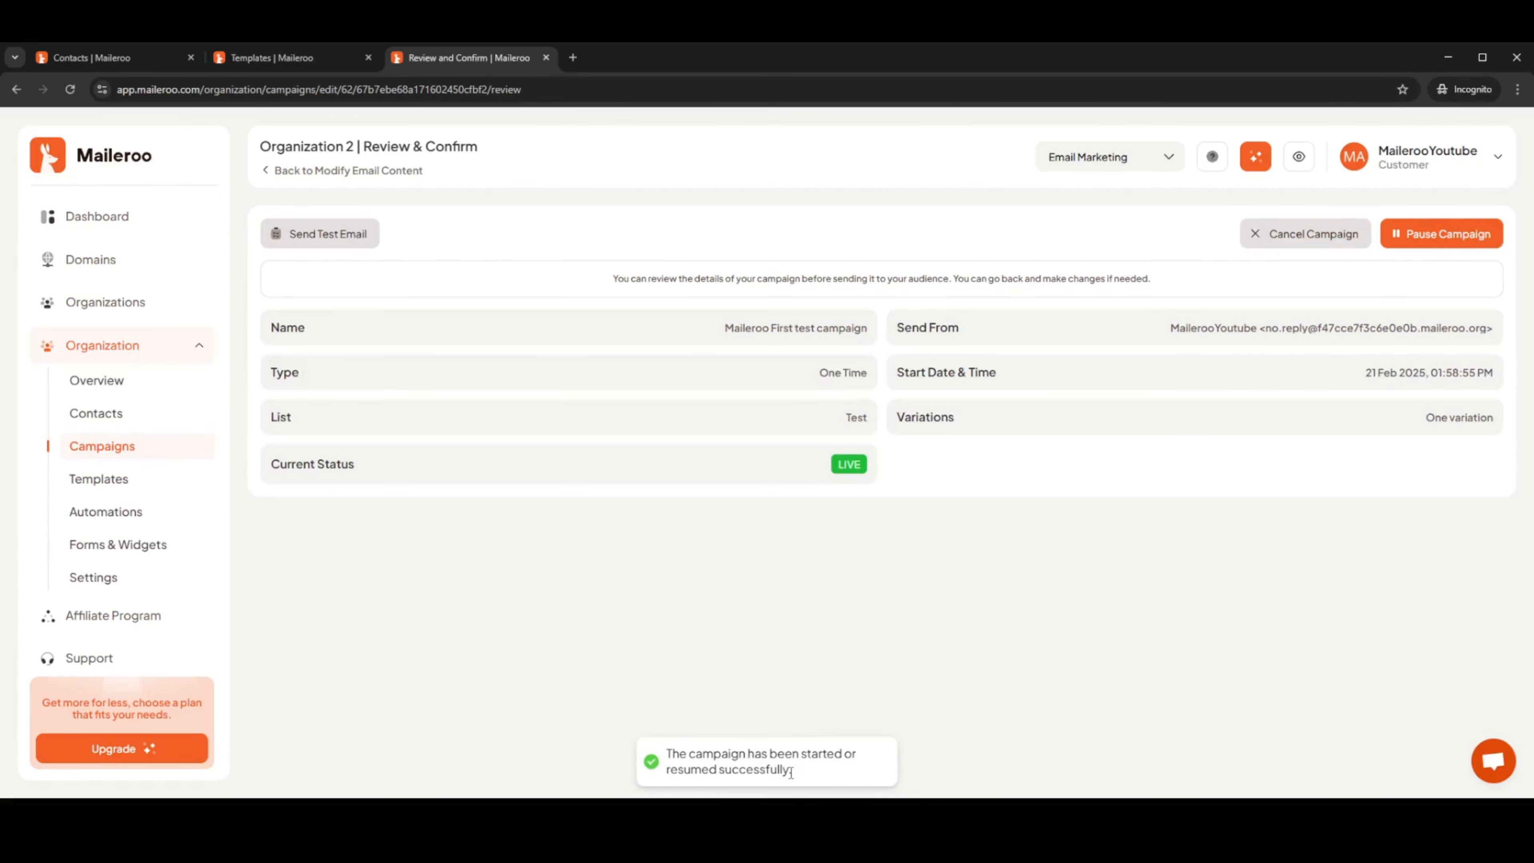
pyautogui.moveTo(791, 773); pyautogui.dragTo(668, 760)
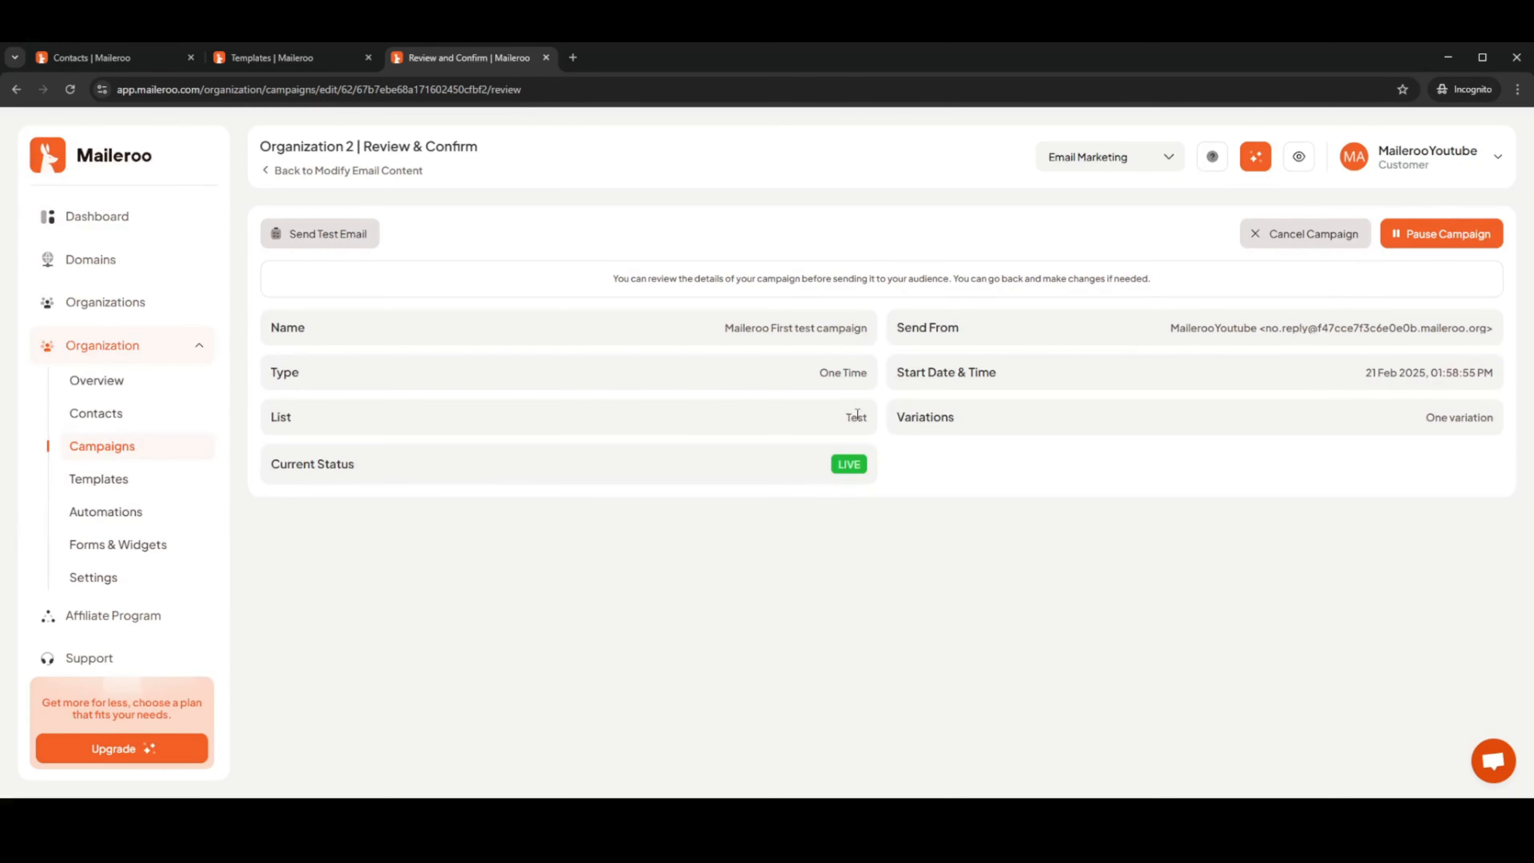
# Check the campaign's Analytics & Statistics, including zero unsubscribes, then go back to Campaigns
pyautogui.click(112, 450)
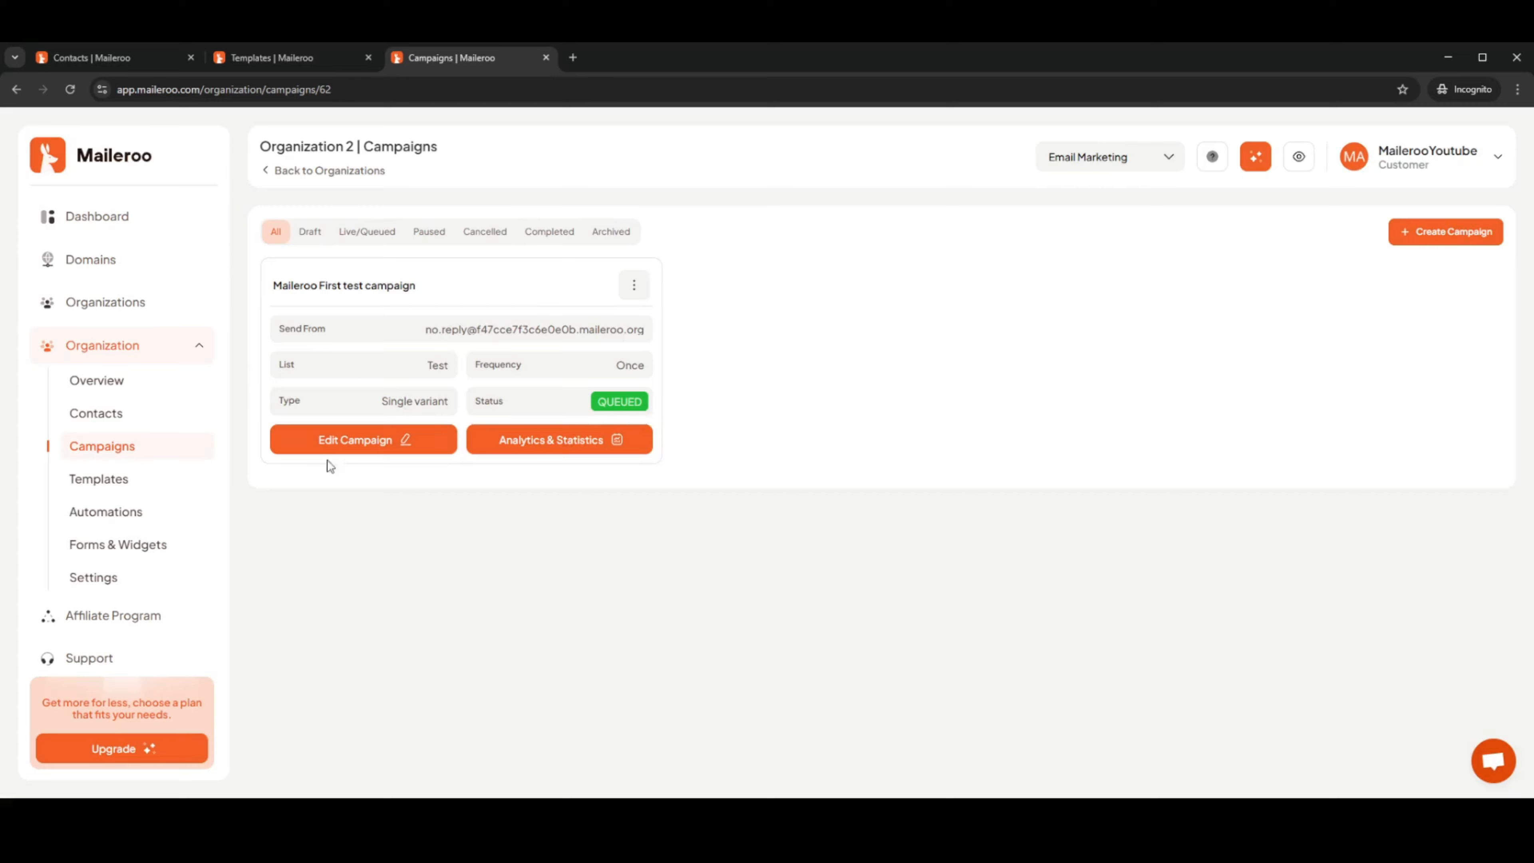
pyautogui.click(555, 449)
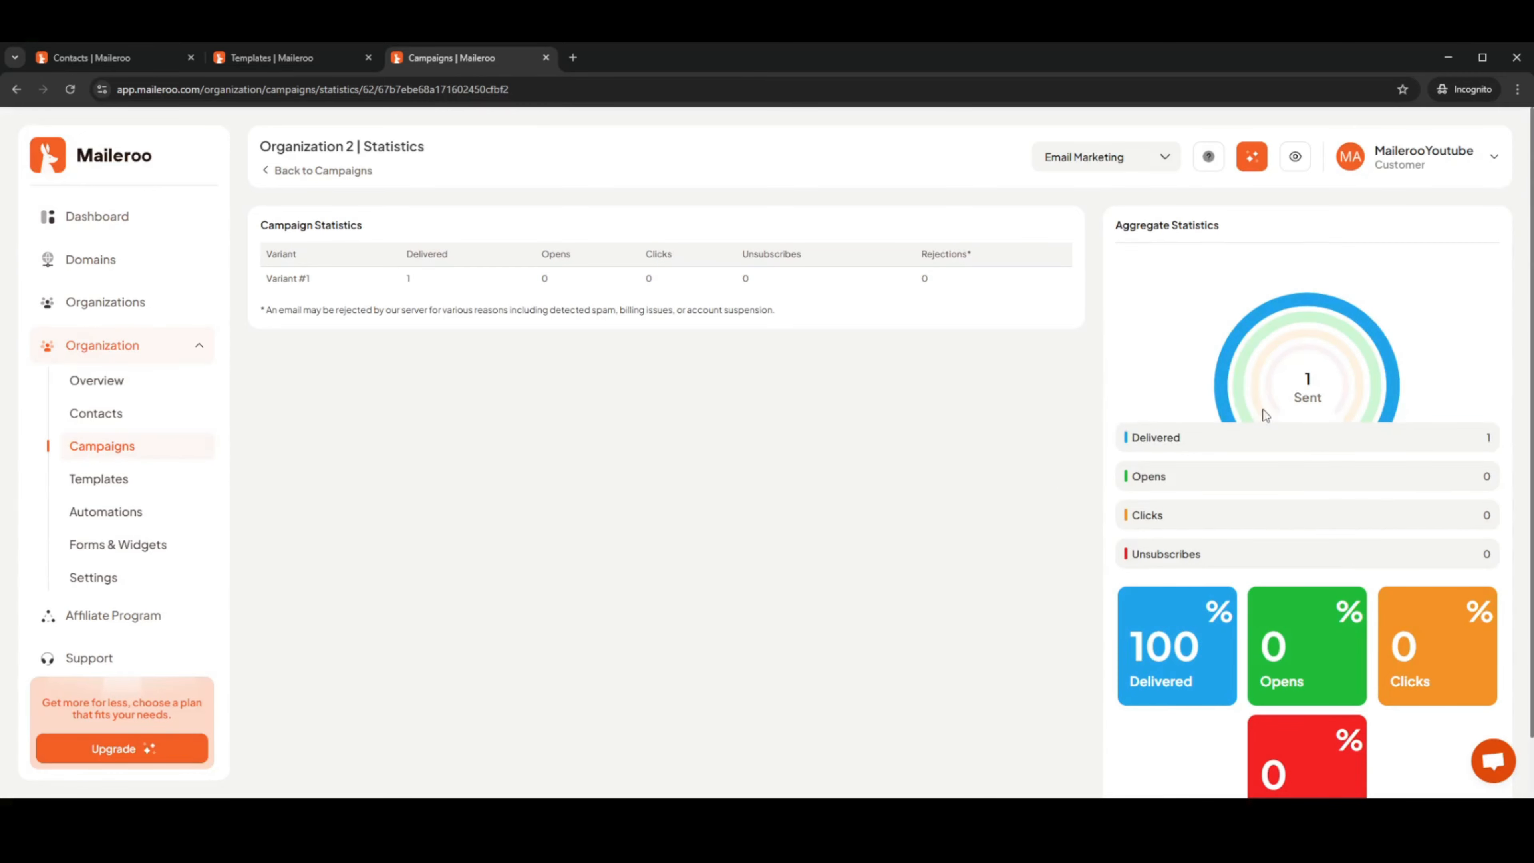
pyautogui.scroll(-1, 1235, 483)
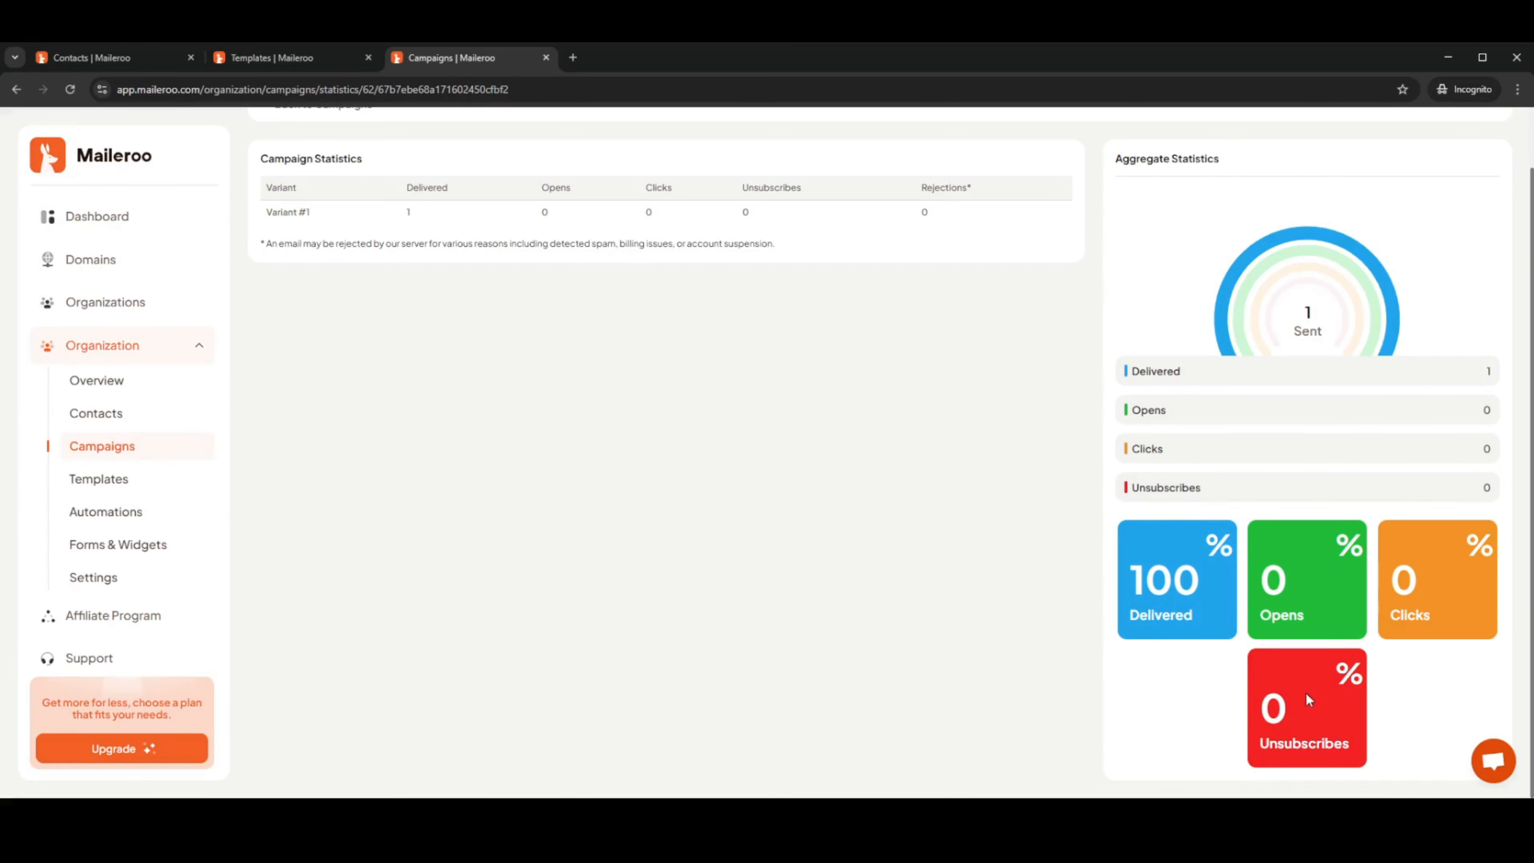
pyautogui.doubleClick(1485, 487)
pyautogui.click(1027, 474)
pyautogui.scroll(2, 1030, 474)
pyautogui.scroll(-1, 1017, 489)
pyautogui.scroll(1, 1012, 487)
pyautogui.scroll(-1, 1008, 485)
pyautogui.click(69, 447)
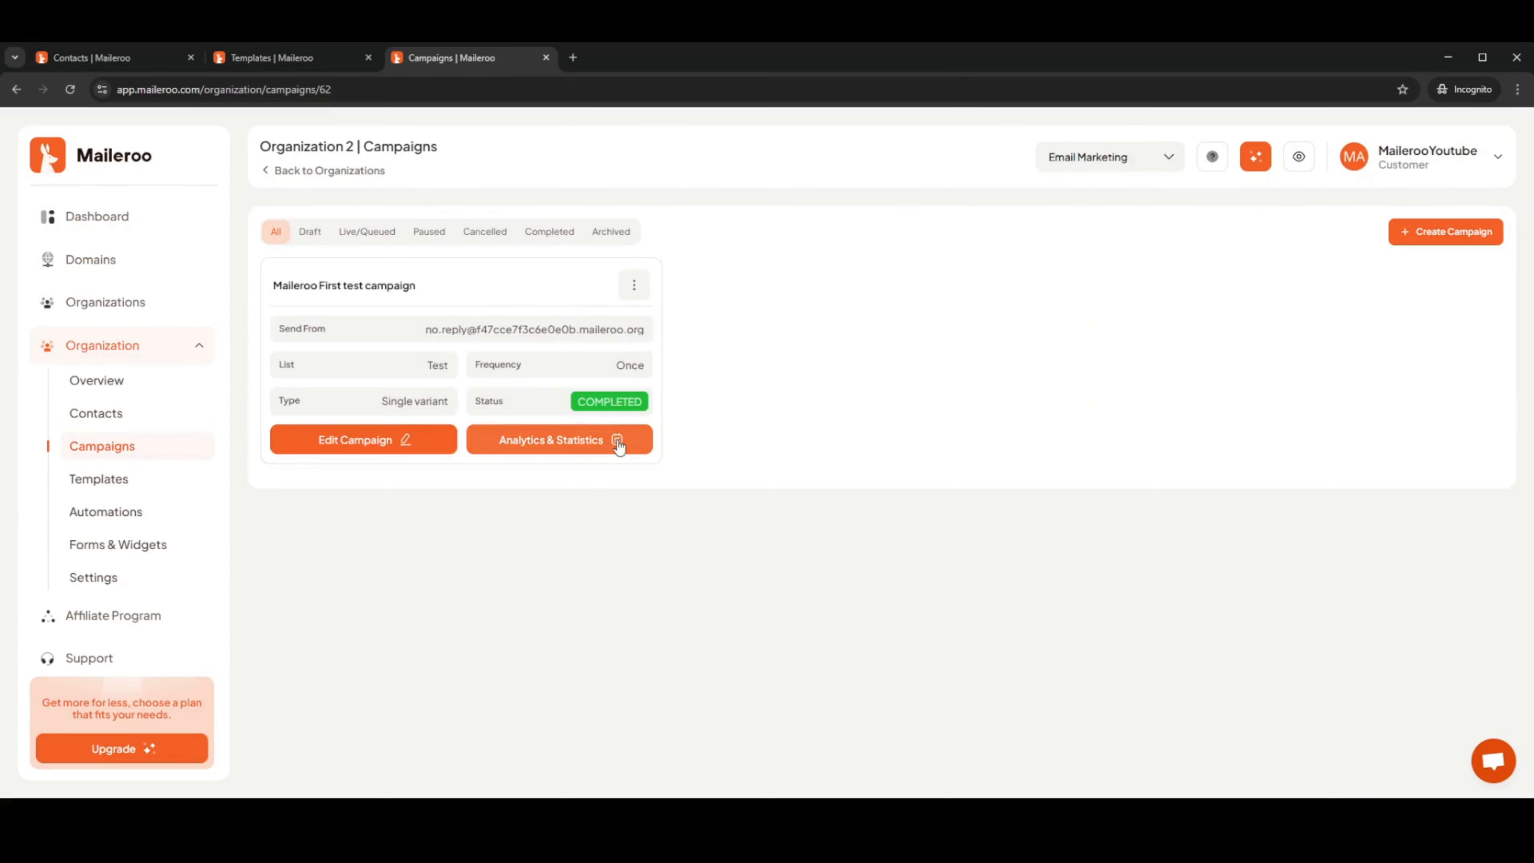